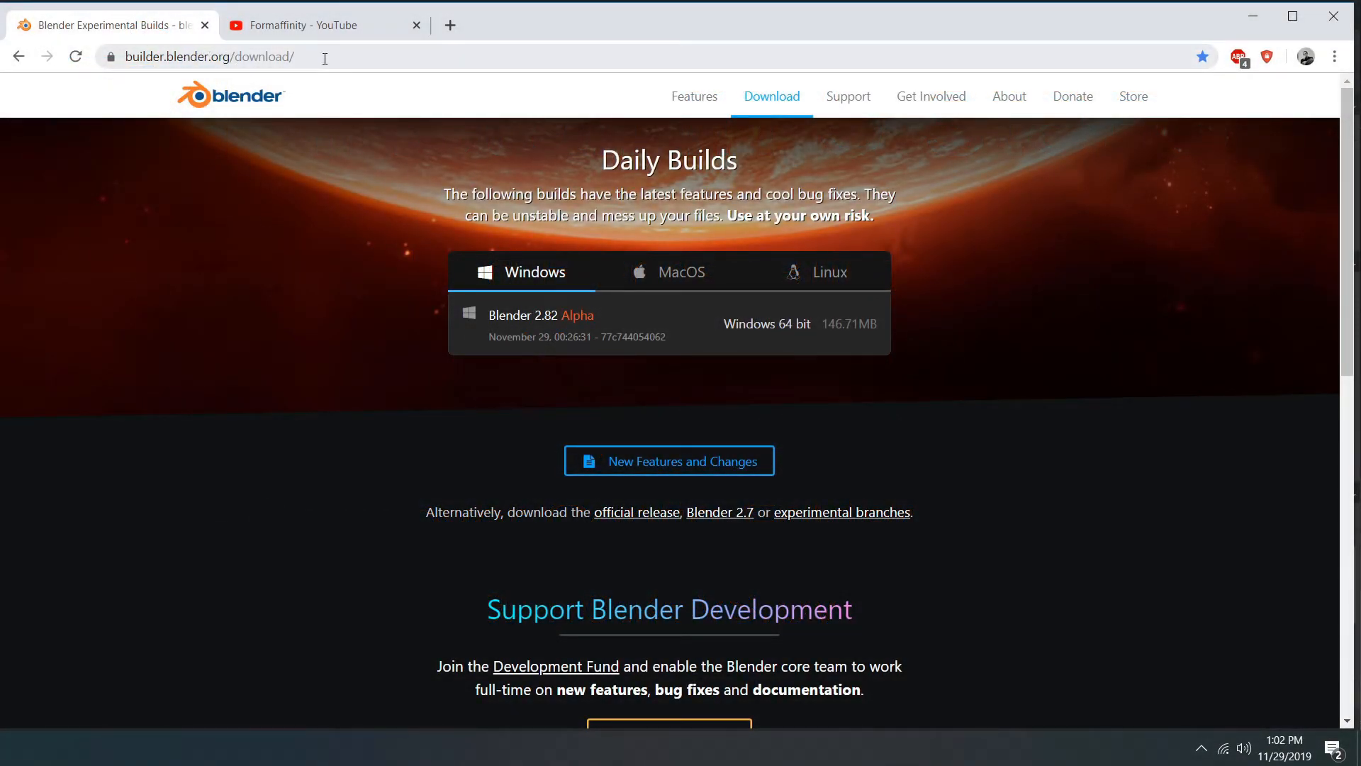
- Review the Blender daily builds download page, the blender.org home page and the Formaffinity YouTube video list
{"action": "left_click_drag", "start_coordinate": [324, 58], "coordinate": [243, 64]}
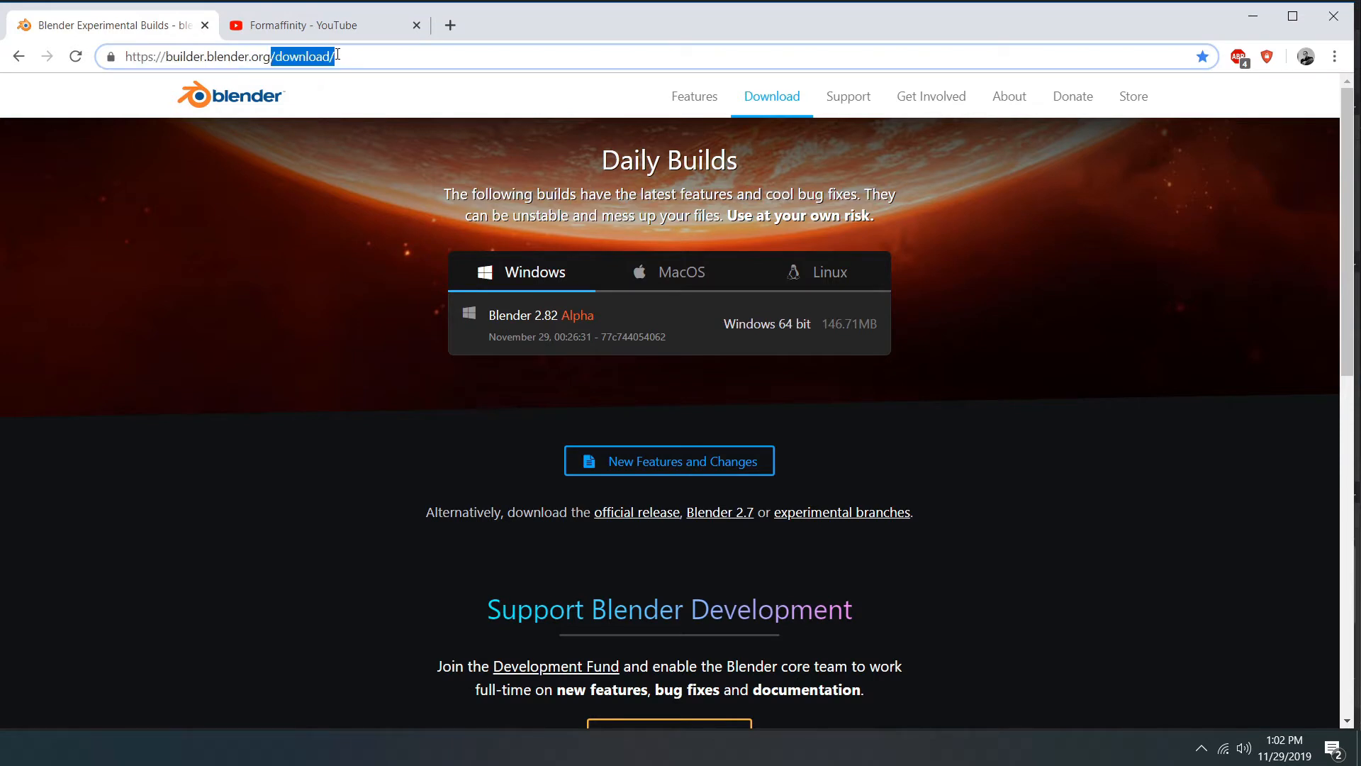
{"action": "left_click", "coordinate": [300, 245]}
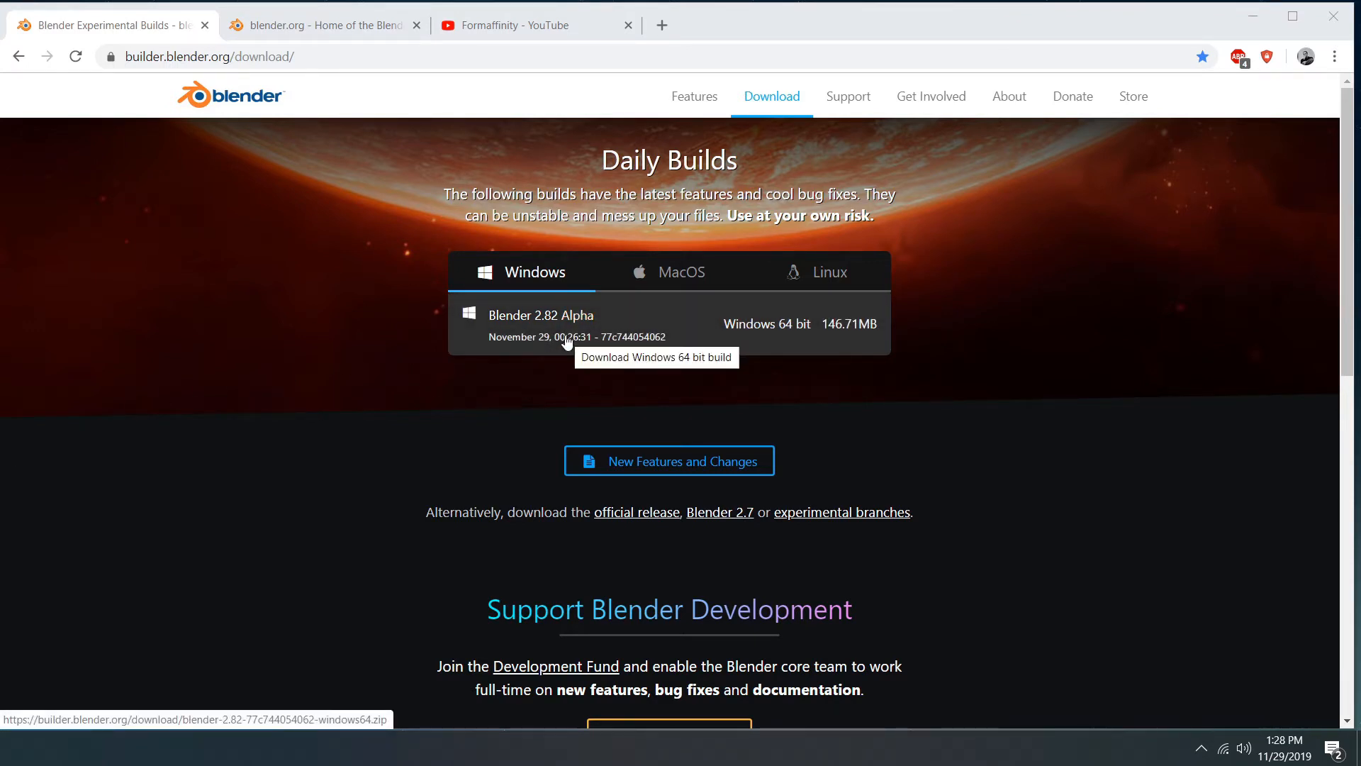
{"action": "left_click", "coordinate": [334, 29]}
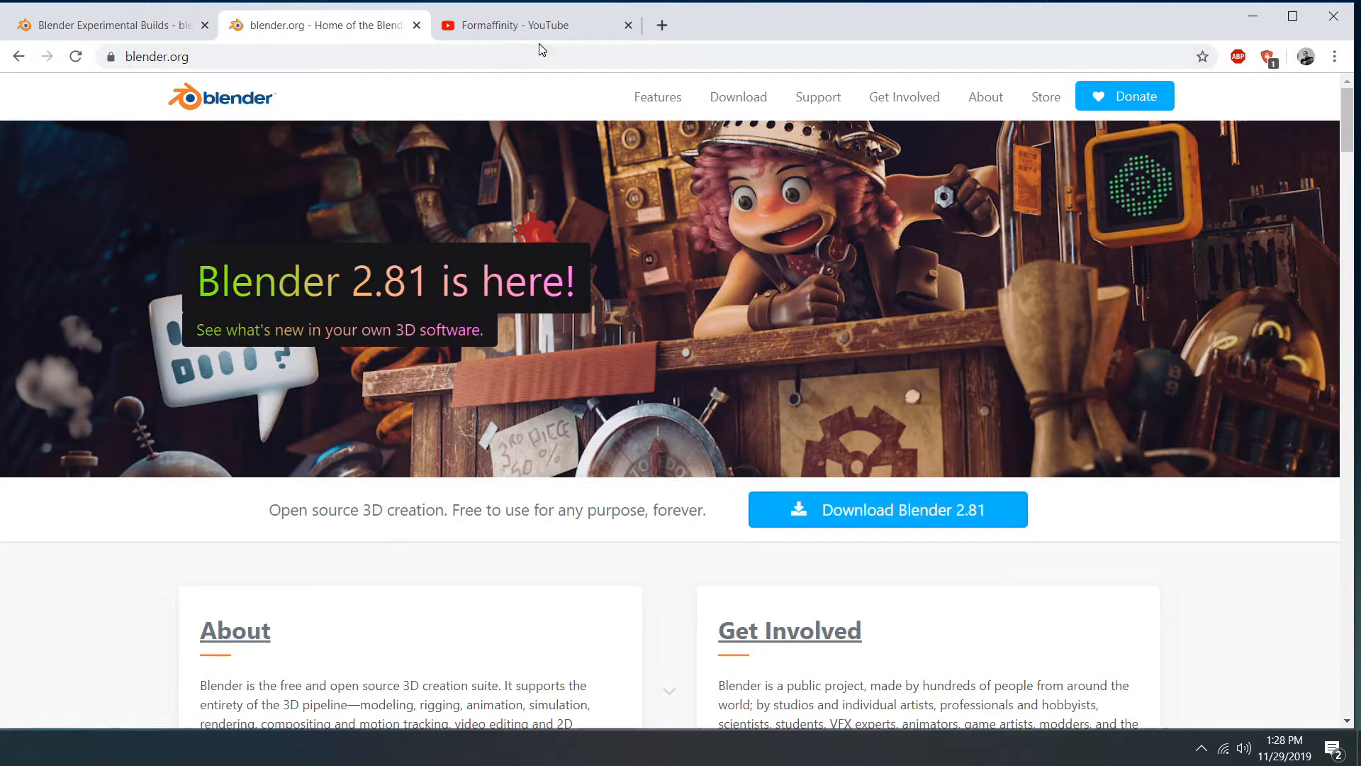
{"action": "left_click", "coordinate": [528, 27]}
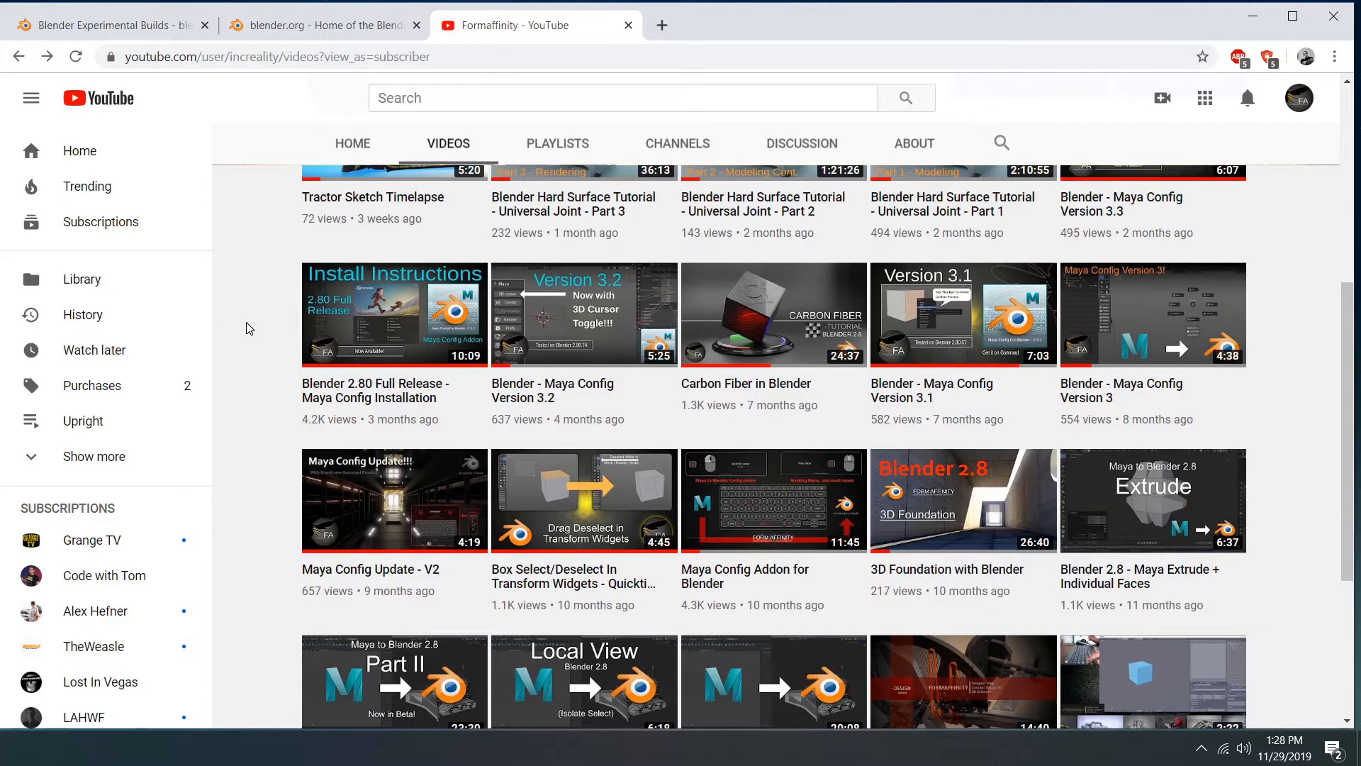
{"action": "left_click", "coordinate": [113, 27]}
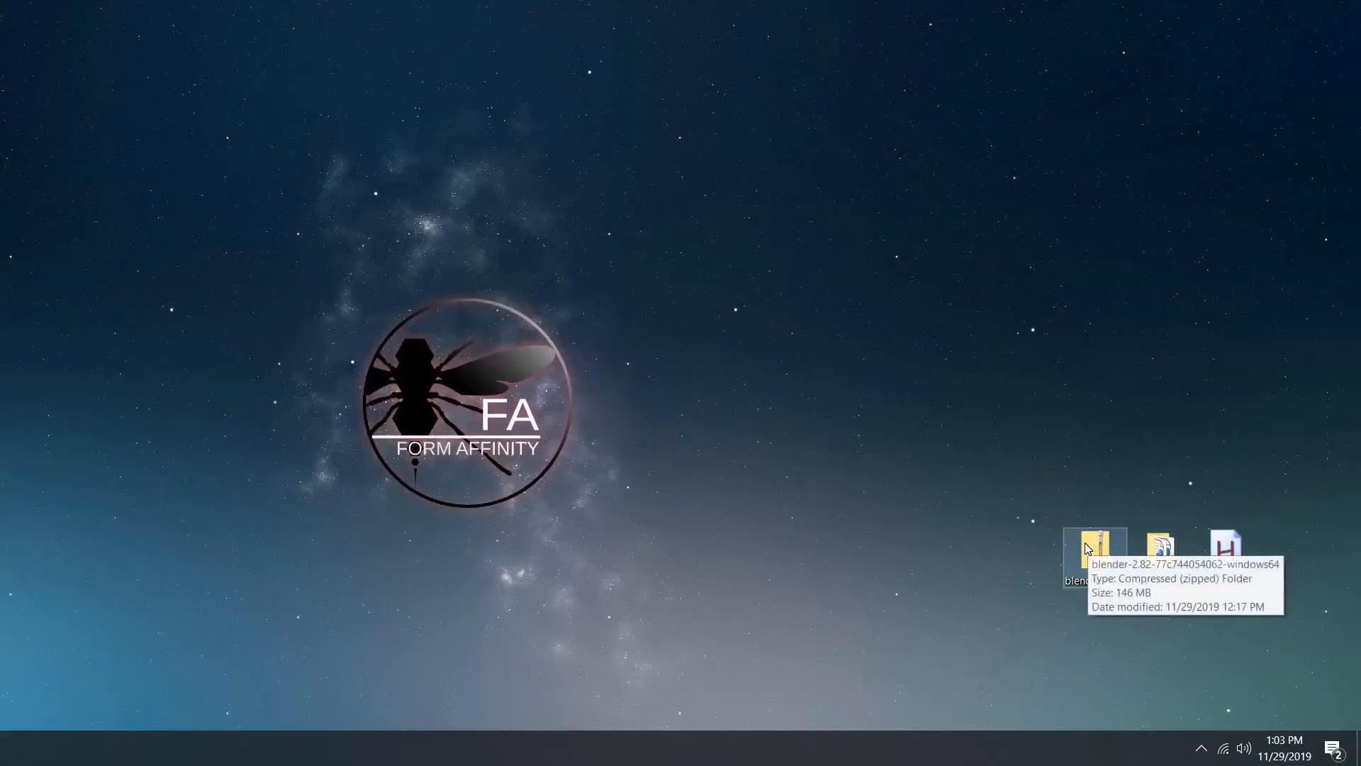
- Create a new desktop folder named 2_82_Alpha
{"action": "left_click", "coordinate": [1086, 553]}
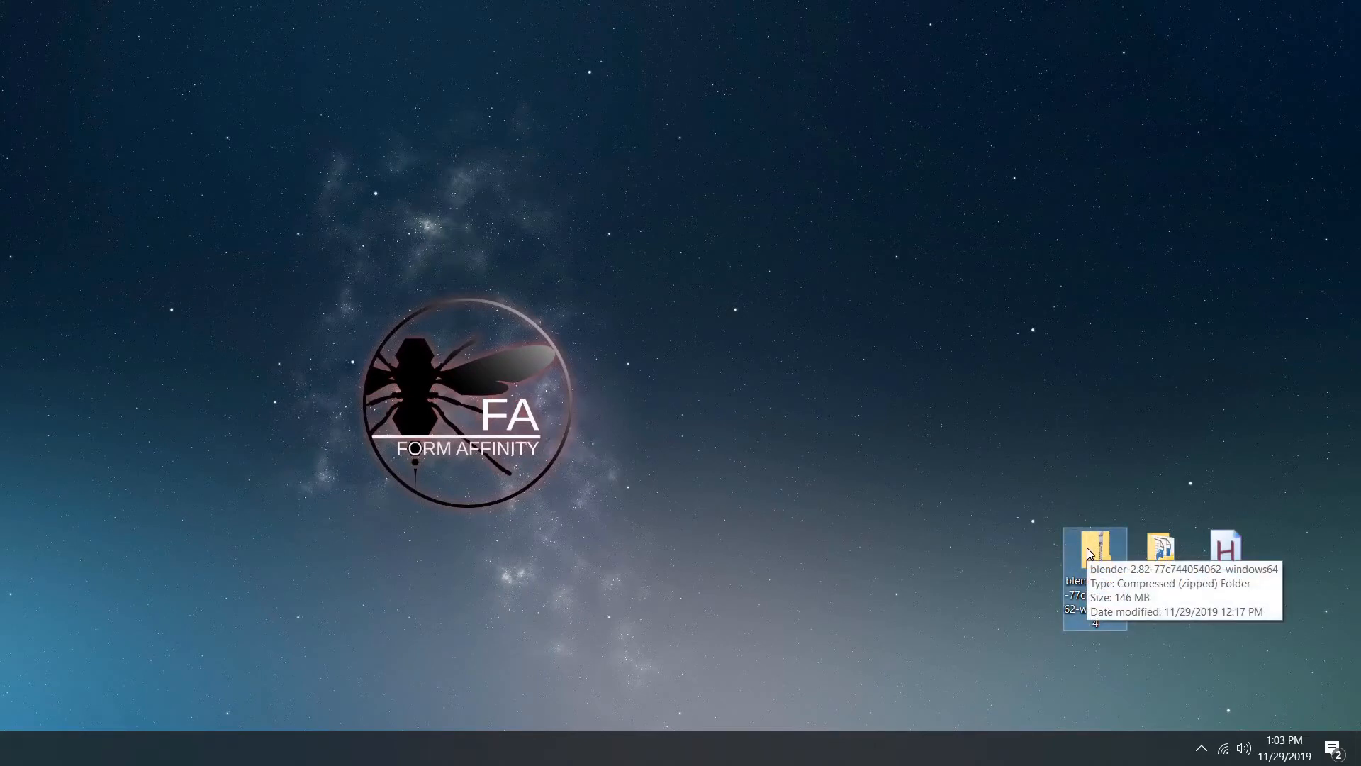
{"action": "left_click", "coordinate": [645, 451]}
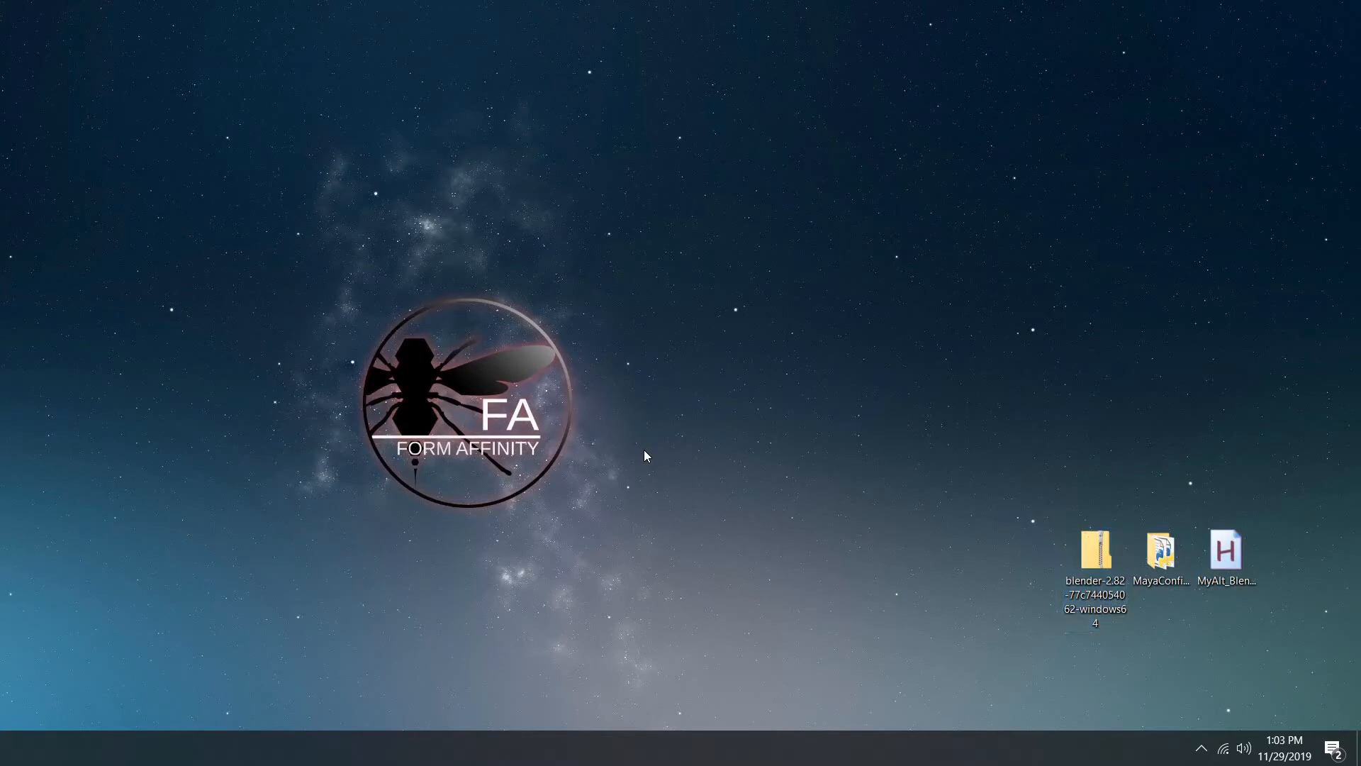
{"action": "right_click", "coordinate": [585, 346]}
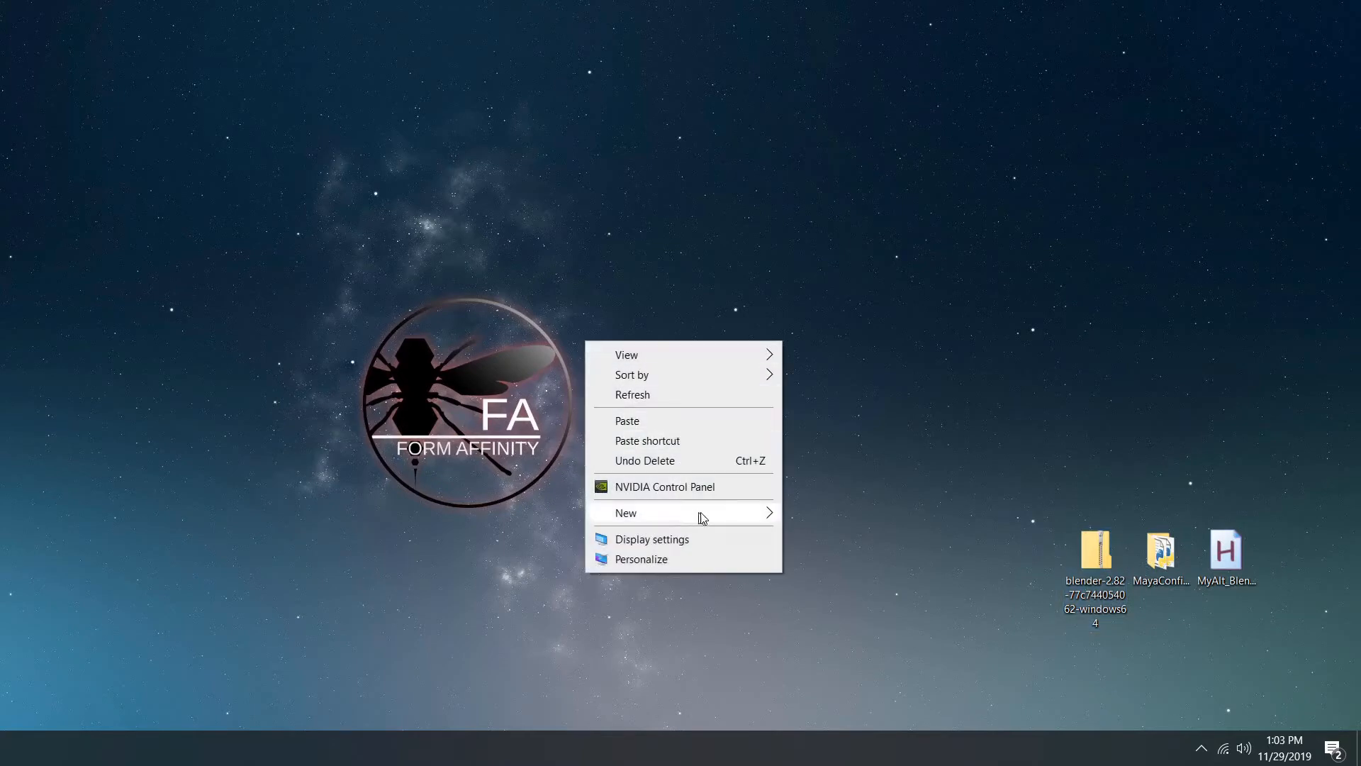
{"action": "mouse_move", "coordinate": [716, 516]}
{"action": "left_click", "coordinate": [822, 515]}
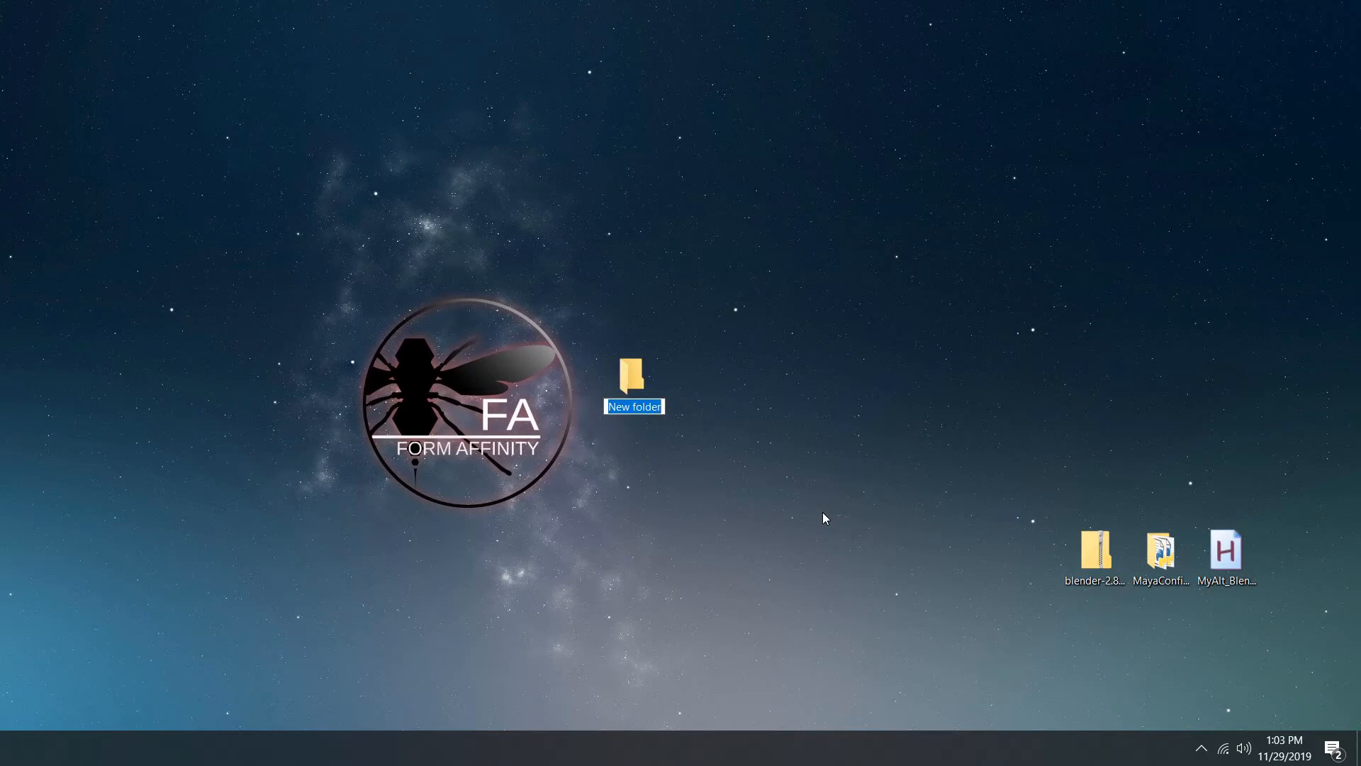
{"action": "type", "text": "2_82"}
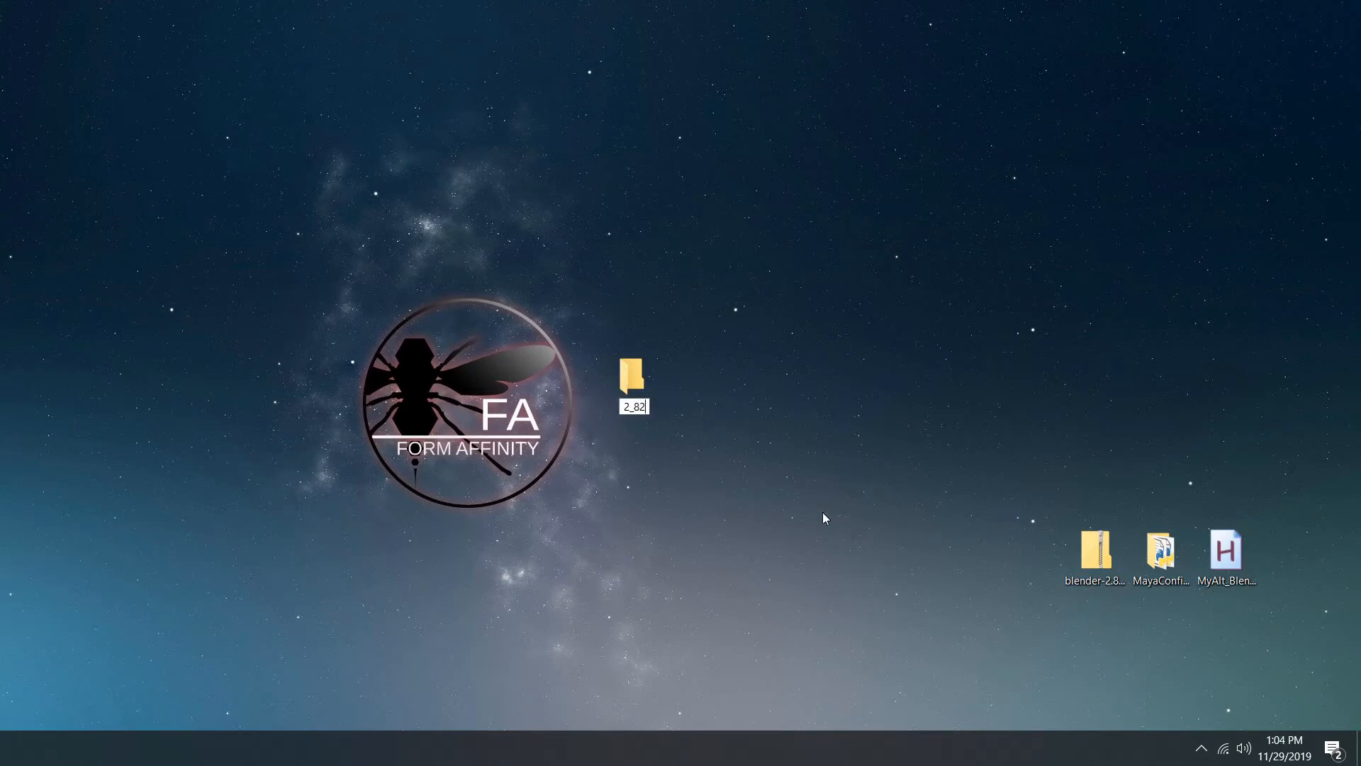
{"action": "type", "text": "_Alpha"}
{"action": "key", "text": "Return"}
- Open the 2_82_Alpha folder and, in a second window beside it, the inner folder of the blender-2.82 windows64 zip archive
{"action": "double_click", "coordinate": [644, 364]}
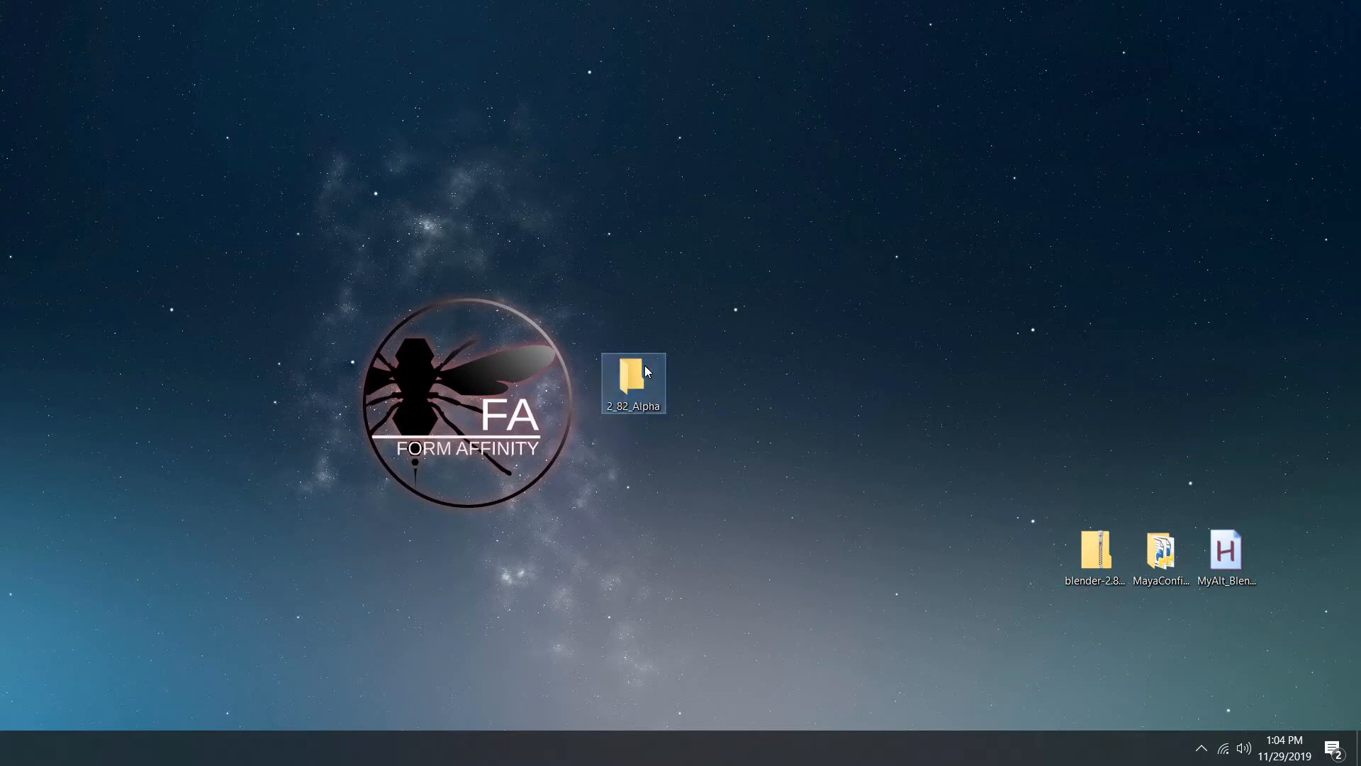
{"action": "left_click_drag", "start_coordinate": [875, 90], "coordinate": [513, 90]}
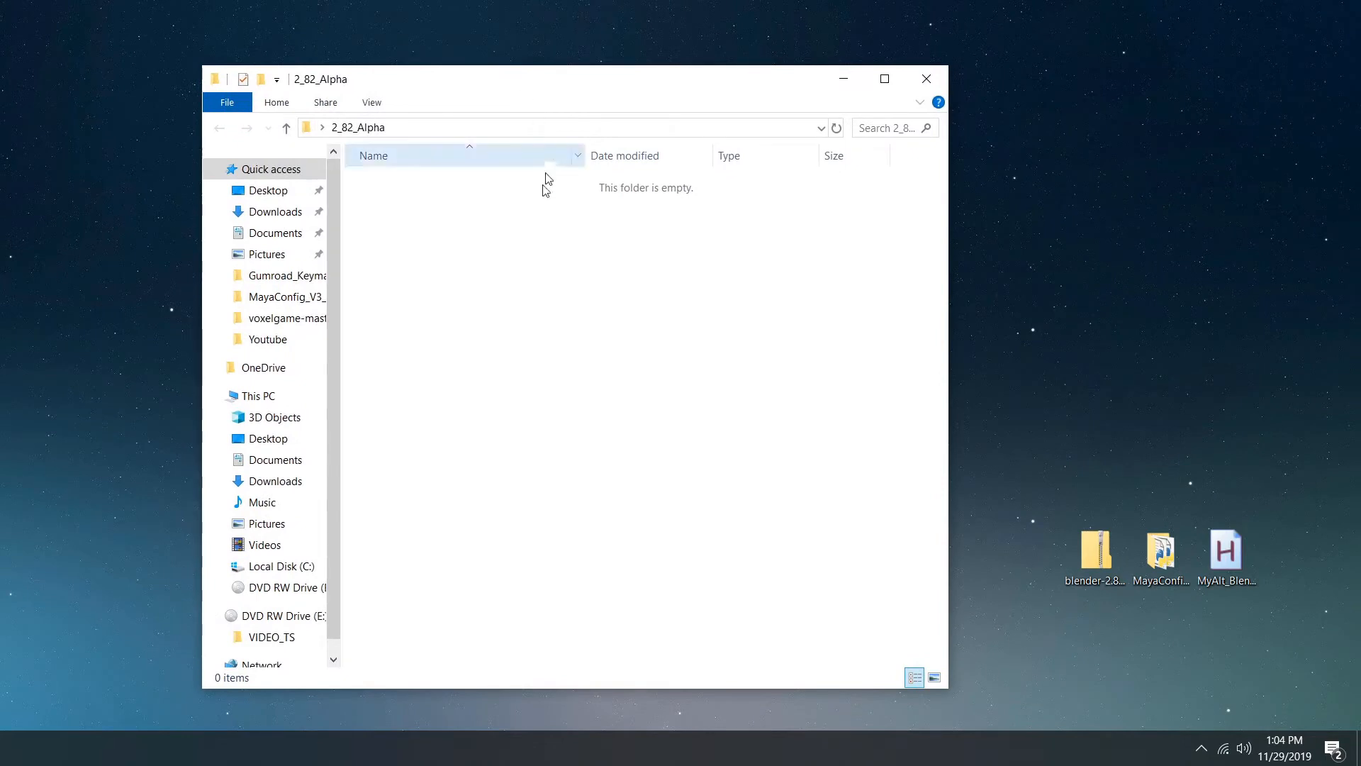
{"action": "double_click", "coordinate": [1095, 550]}
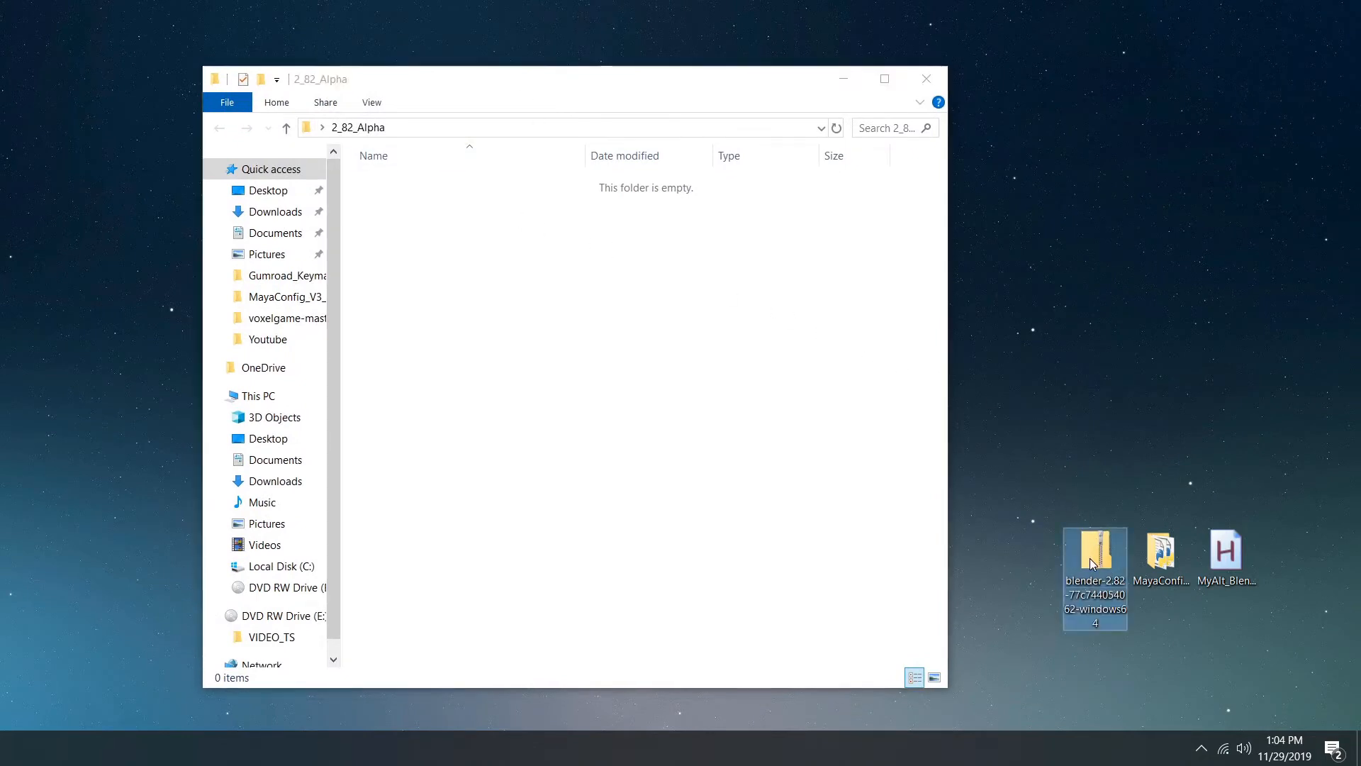
{"action": "left_click_drag", "start_coordinate": [659, 114], "coordinate": [969, 126]}
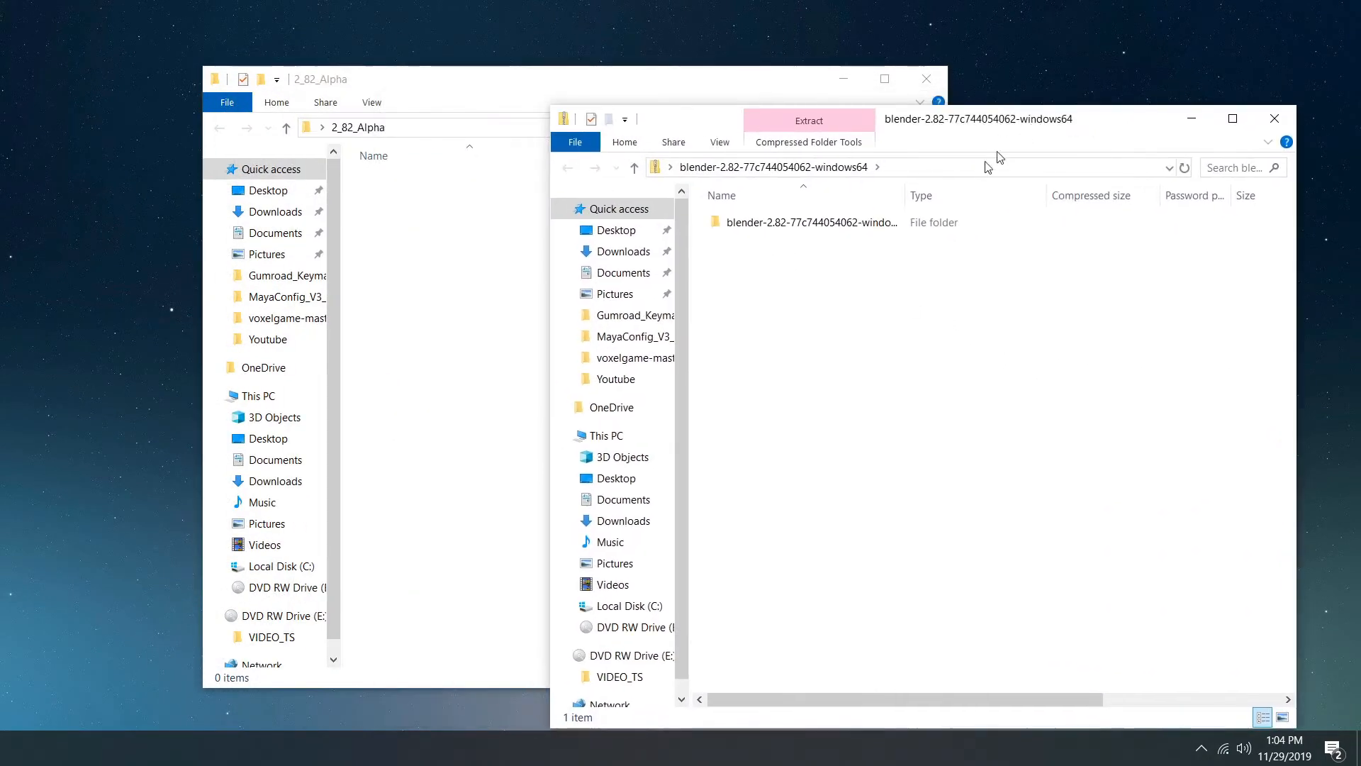
{"action": "double_click", "coordinate": [893, 225]}
{"action": "left_click_drag", "start_coordinate": [1104, 124], "coordinate": [1157, 122]}
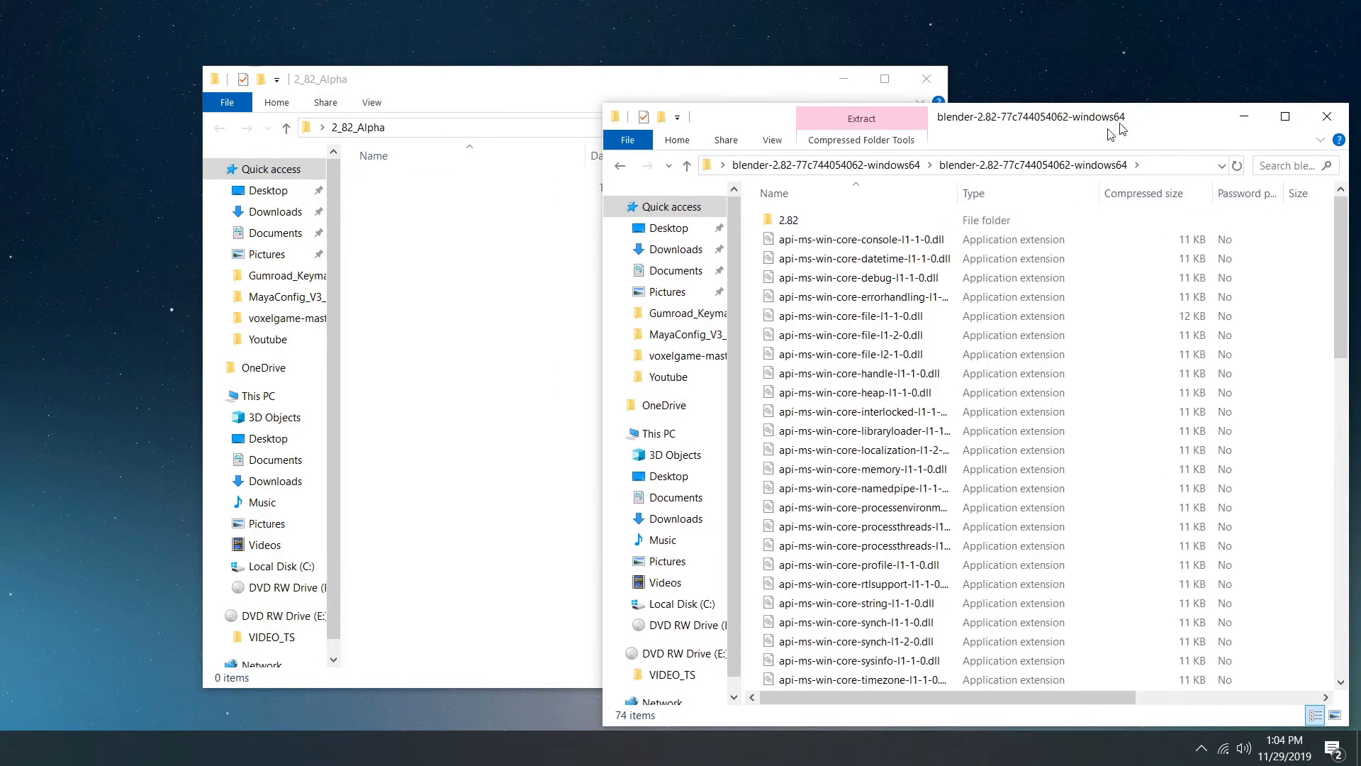
- Copy all the files and folders from the Blender archive into the 2_82_Alpha folder and close the archive window
{"action": "left_click", "coordinate": [809, 220]}
{"action": "key", "text": "ctrl+a"}
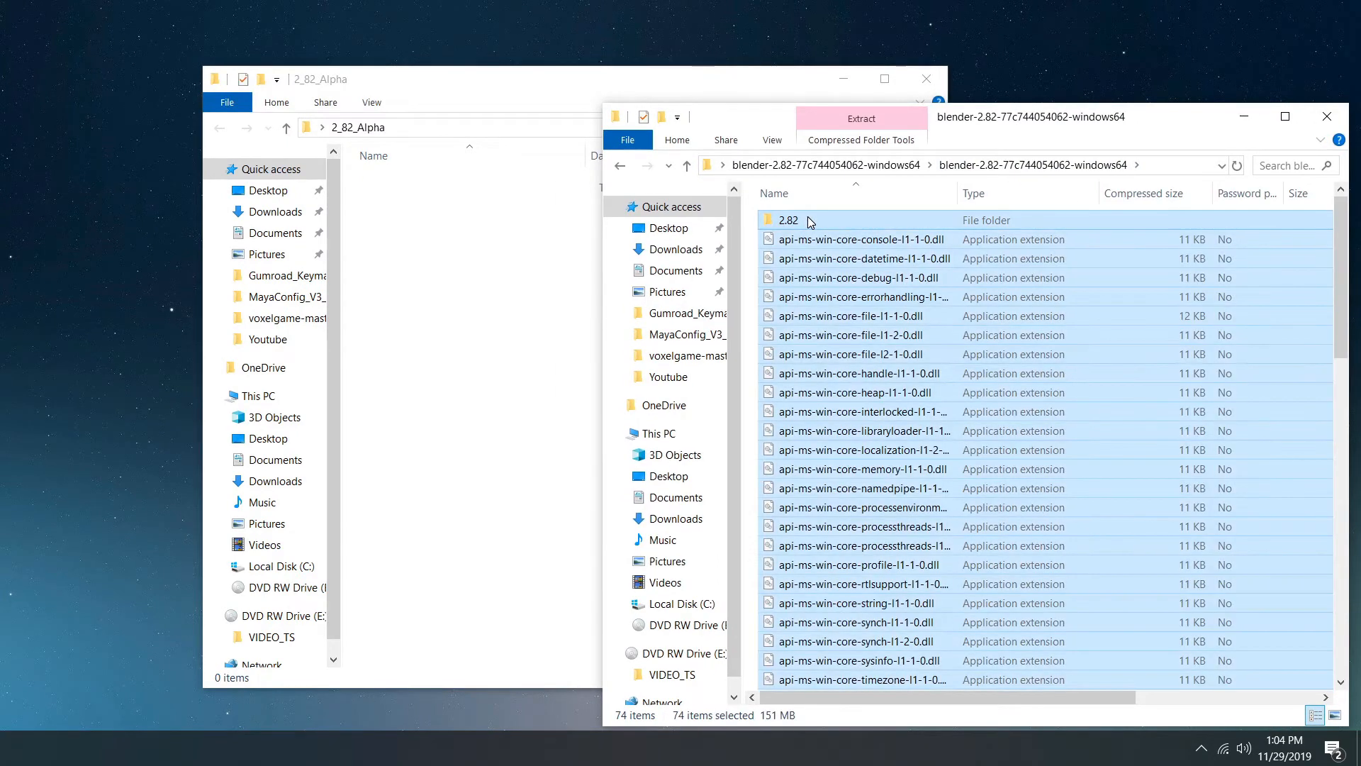
{"action": "left_click", "coordinate": [480, 268]}
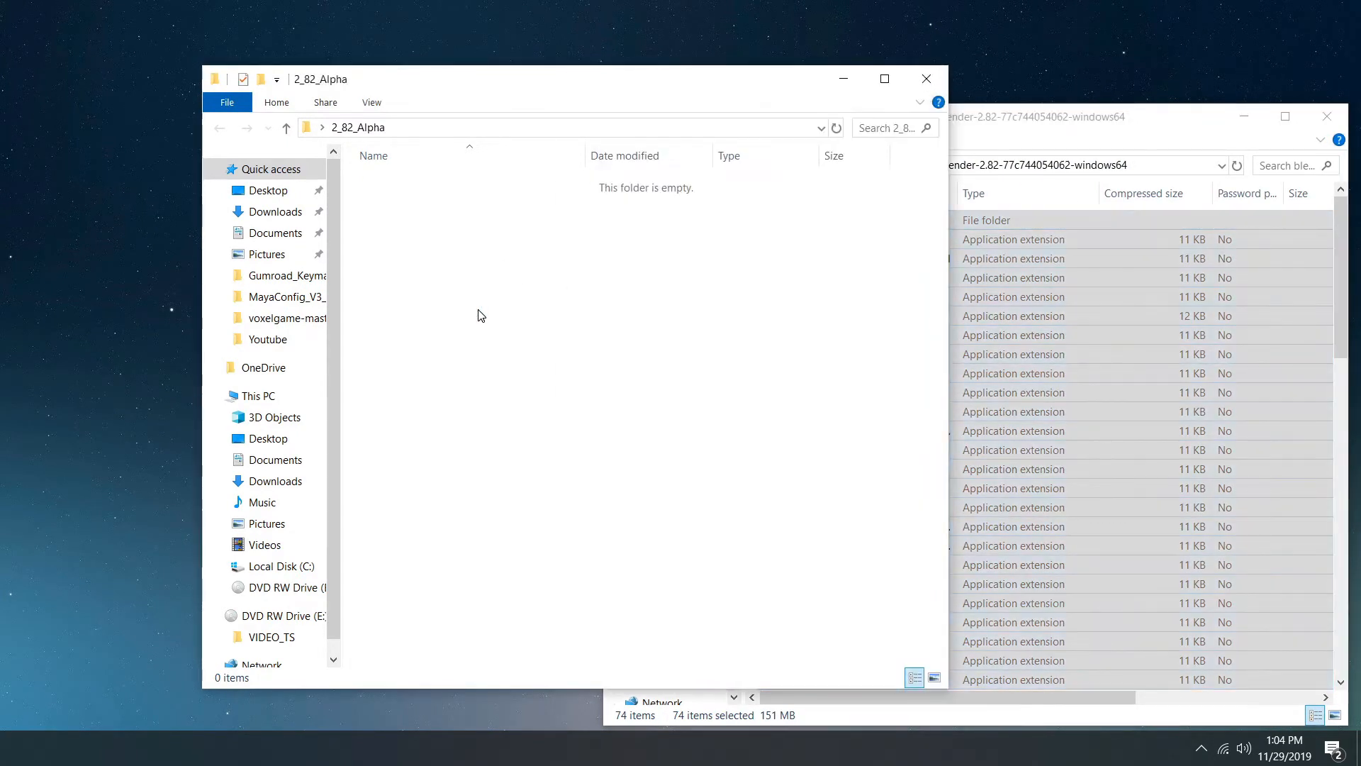
{"action": "key", "text": "ctrl+v"}
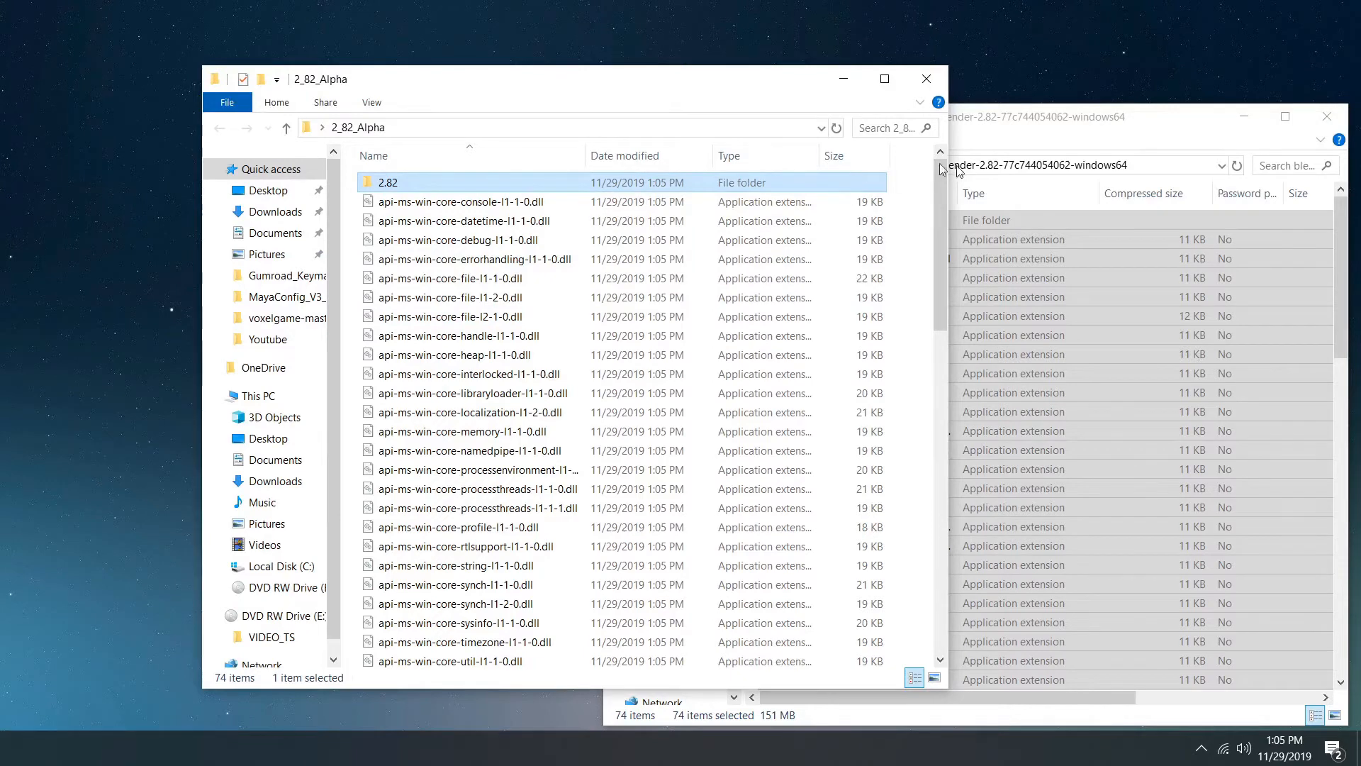
{"action": "left_click_drag", "start_coordinate": [1204, 127], "coordinate": [1002, 133]}
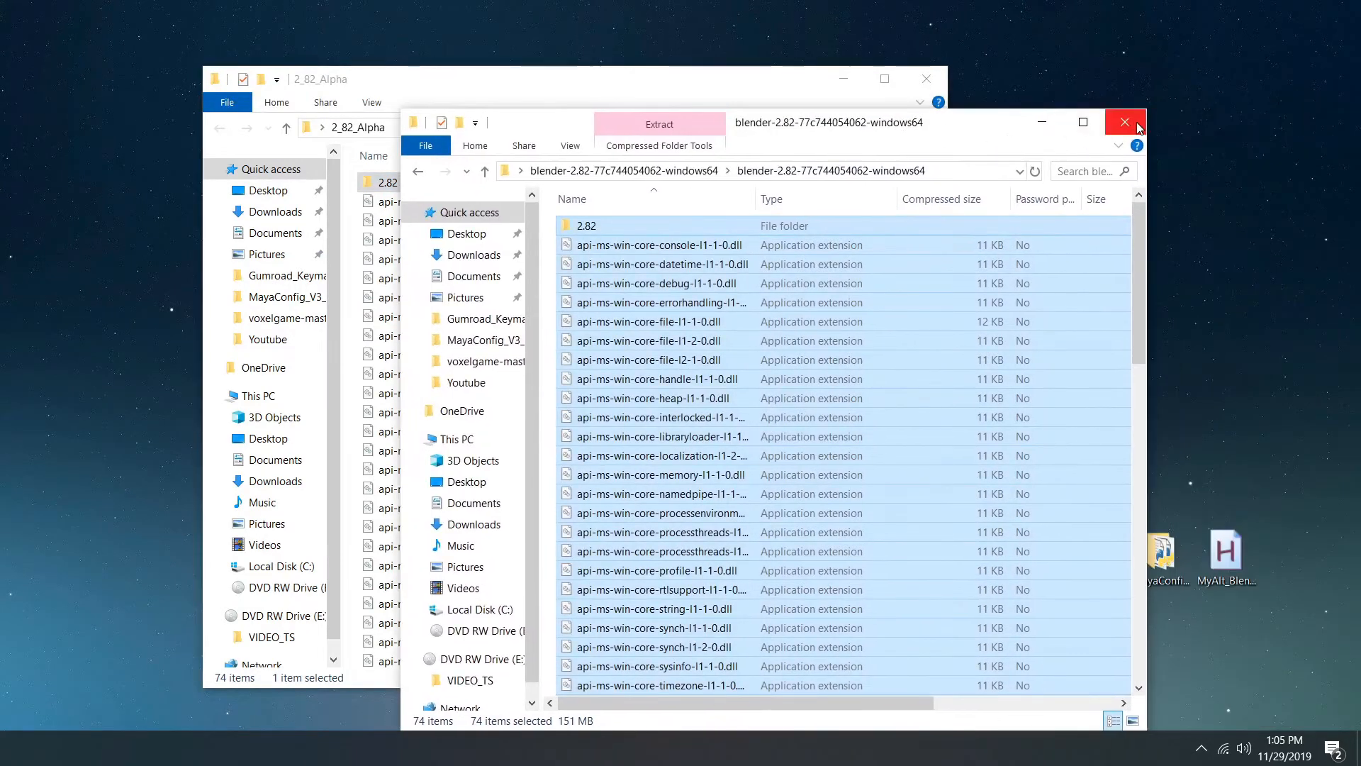
{"action": "left_click", "coordinate": [1137, 128]}
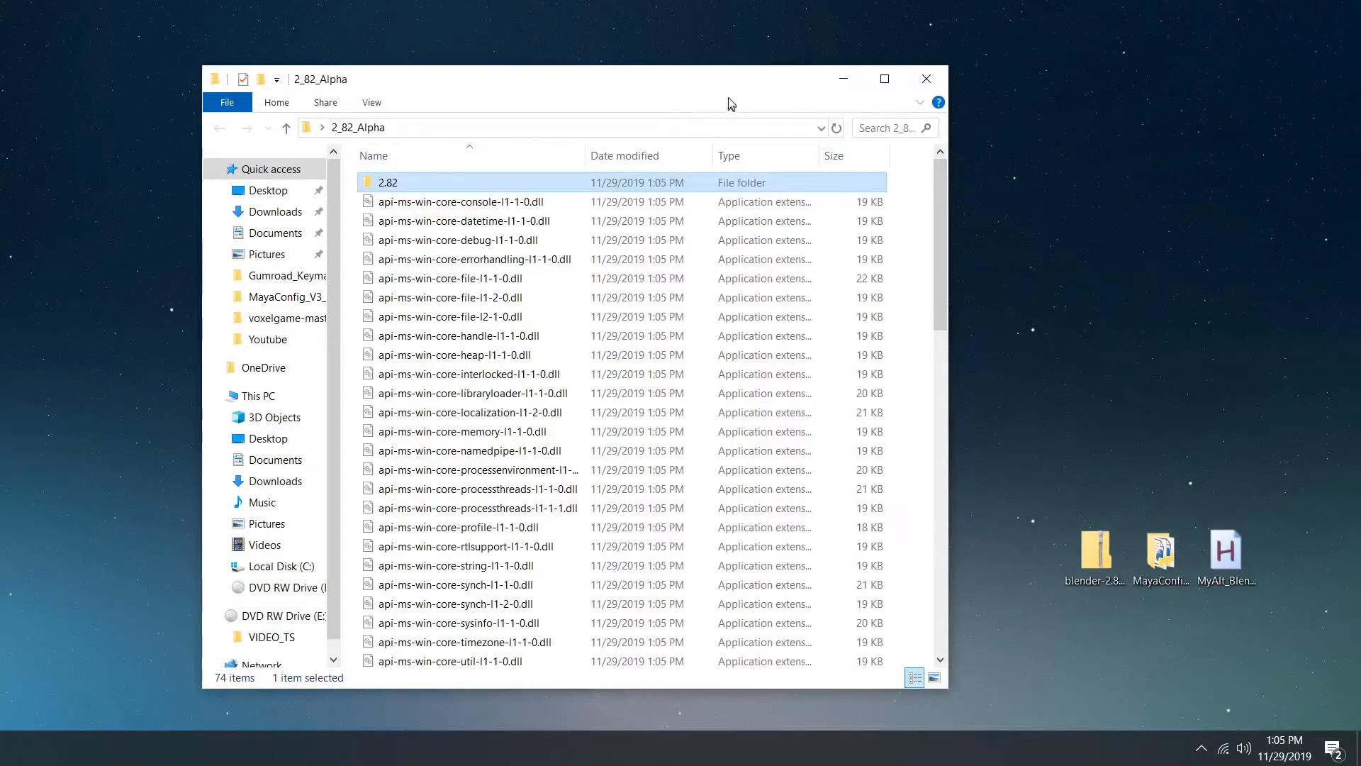
- Open the MayaConfig_V3_4 folder from the desktop and place its window beside the 2_82_Alpha window
{"action": "mouse_move", "coordinate": [725, 98]}
{"action": "left_mouse_down"}
{"action": "mouse_move", "coordinate": [787, 80]}
{"action": "mouse_move", "coordinate": [607, 113]}
{"action": "mouse_move", "coordinate": [746, 85]}
{"action": "left_mouse_up"}
{"action": "double_click", "coordinate": [1161, 553]}
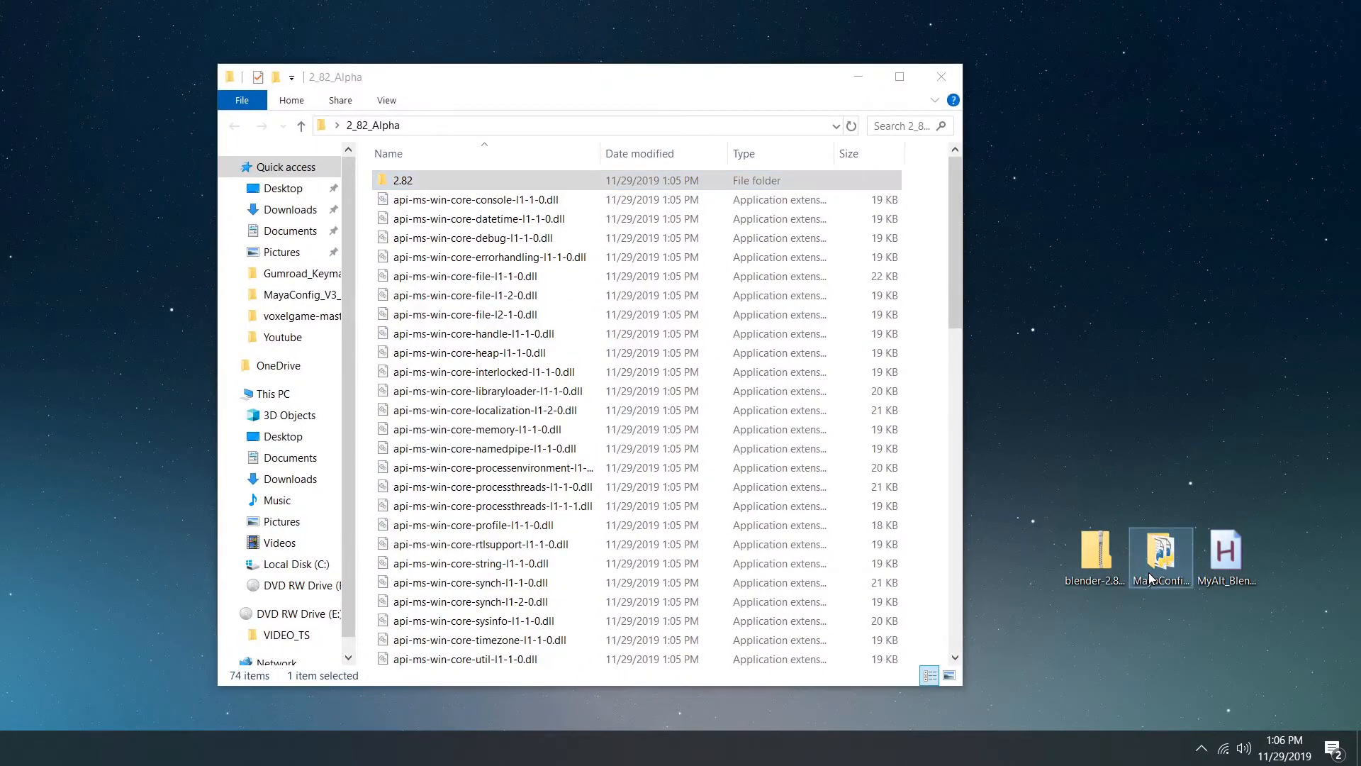
{"action": "left_click_drag", "start_coordinate": [528, 100], "coordinate": [895, 78]}
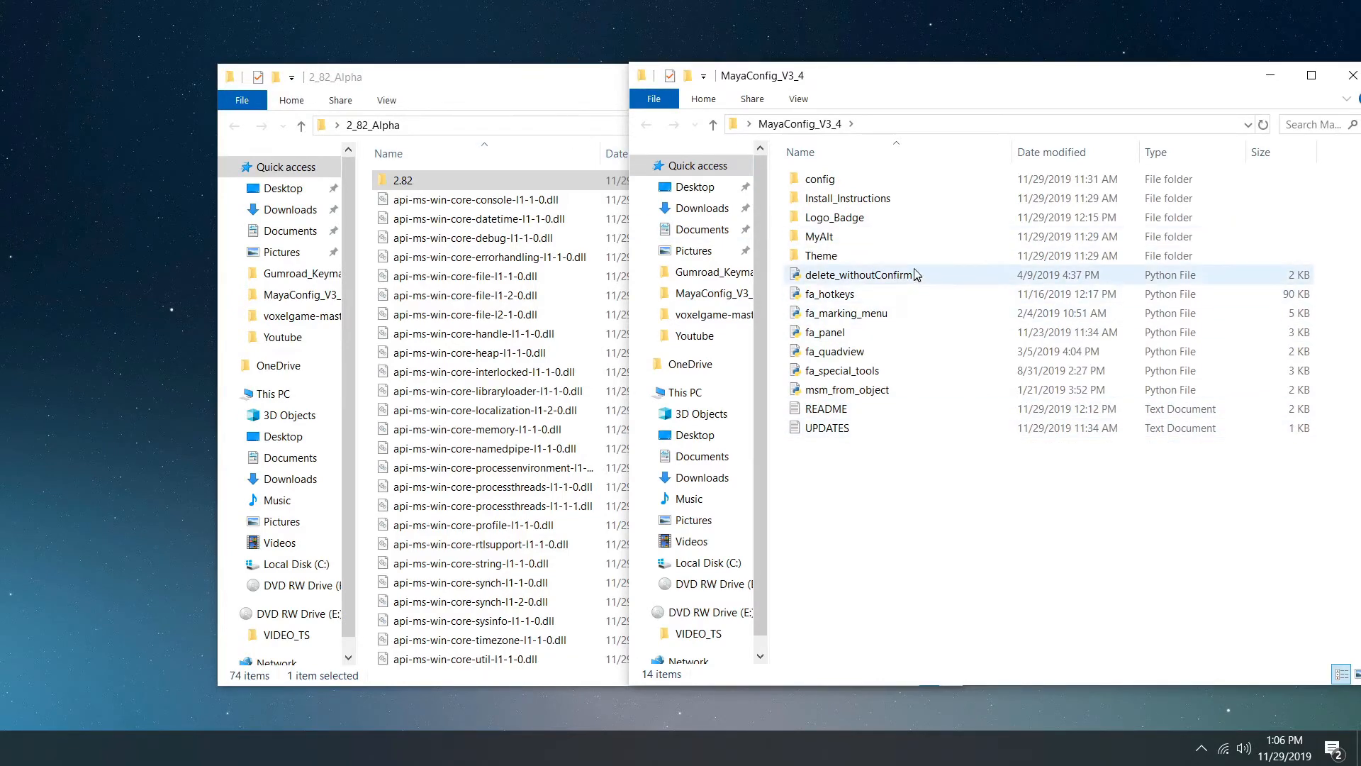
- In the 2_82_Alpha window, navigate to the 2.82 > scripts > startup folder
{"action": "left_click", "coordinate": [470, 82]}
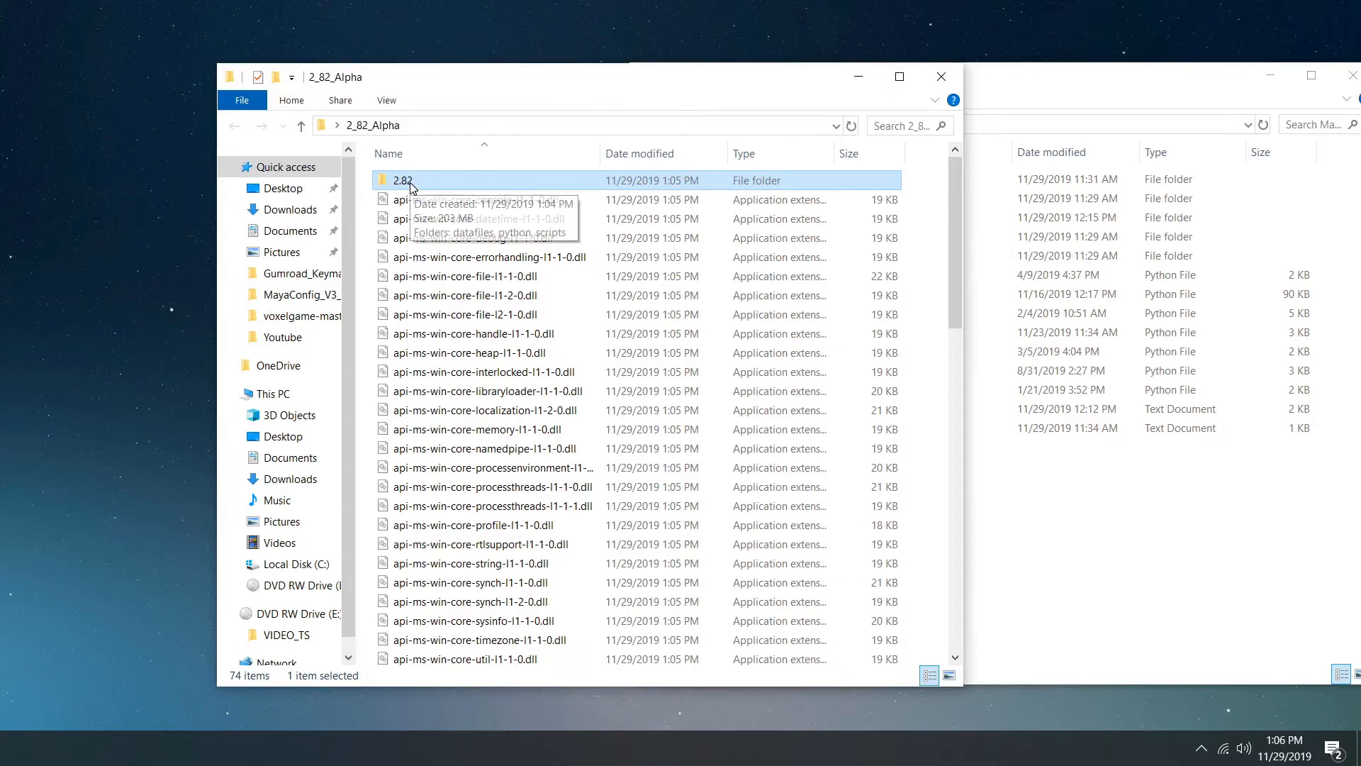
{"action": "double_click", "coordinate": [411, 183]}
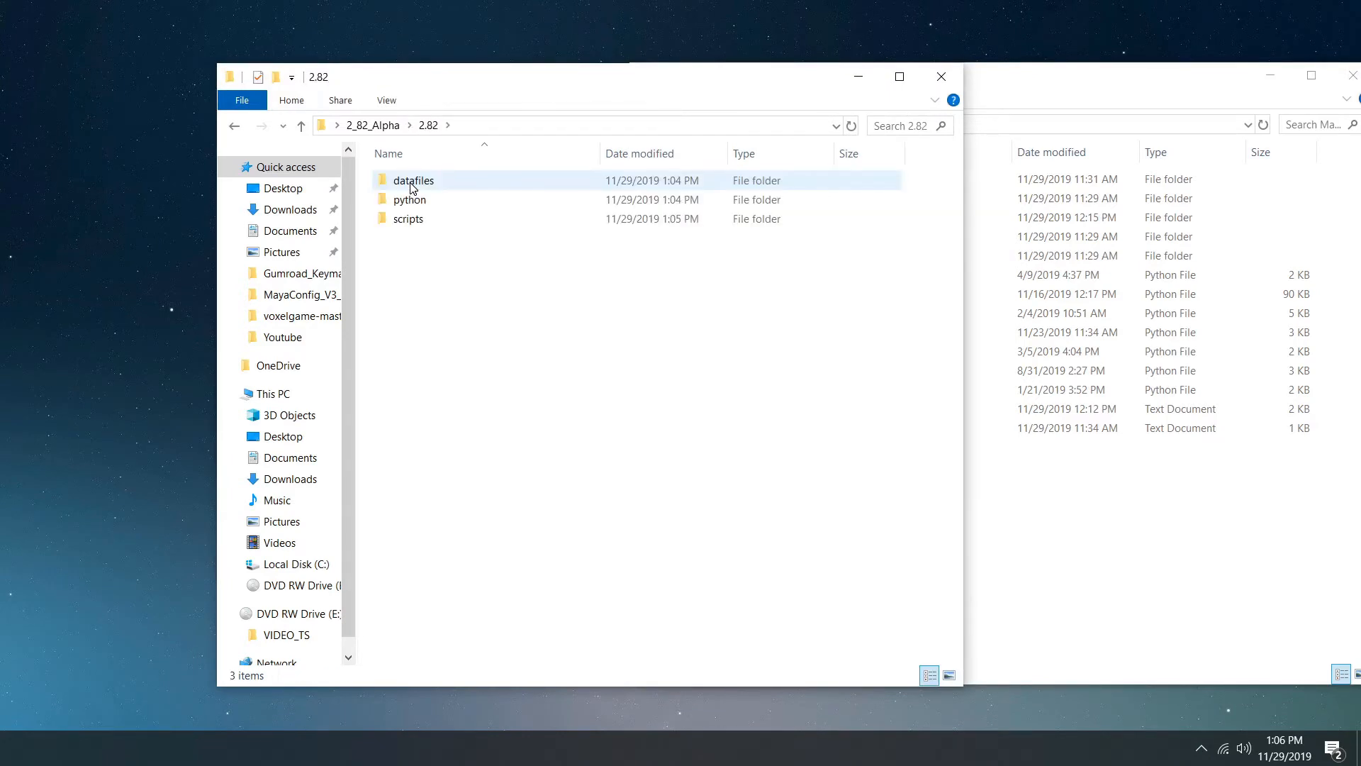
{"action": "double_click", "coordinate": [428, 226]}
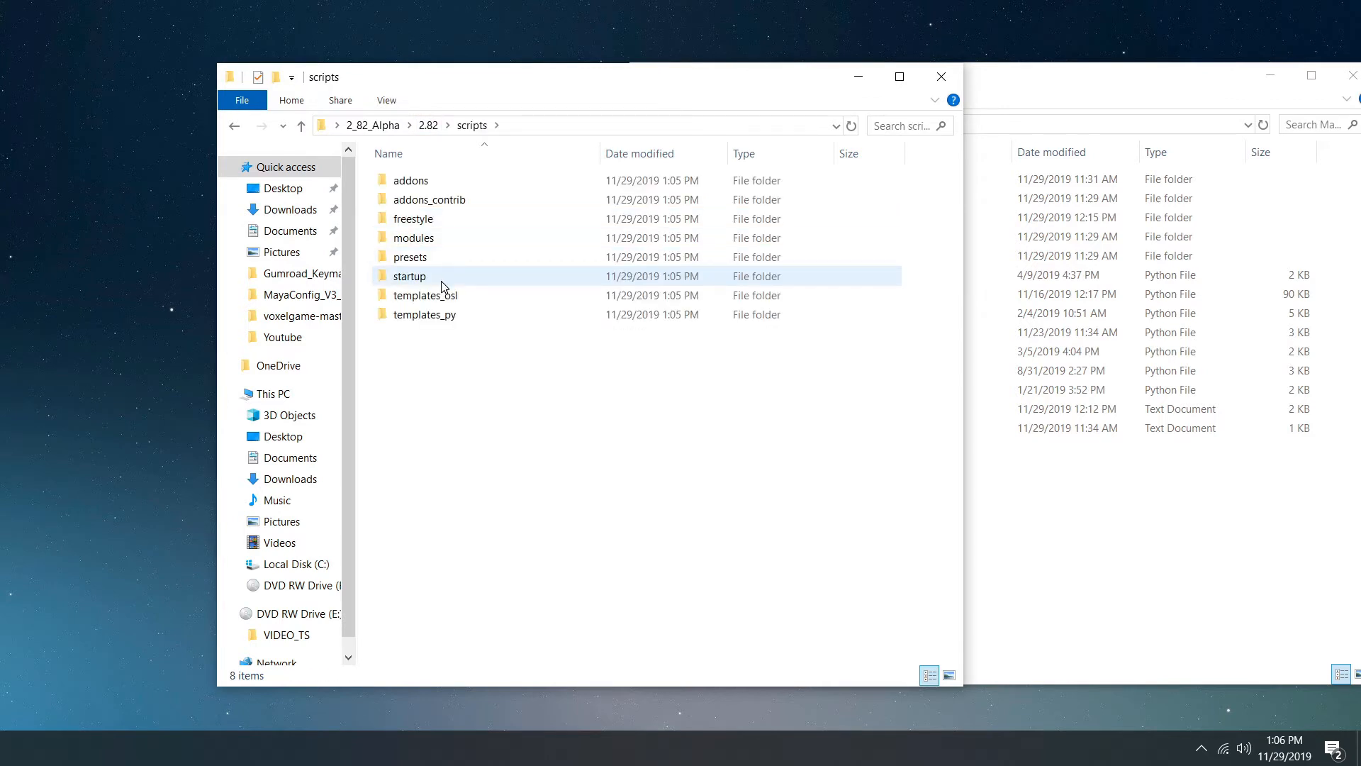
{"action": "double_click", "coordinate": [418, 277]}
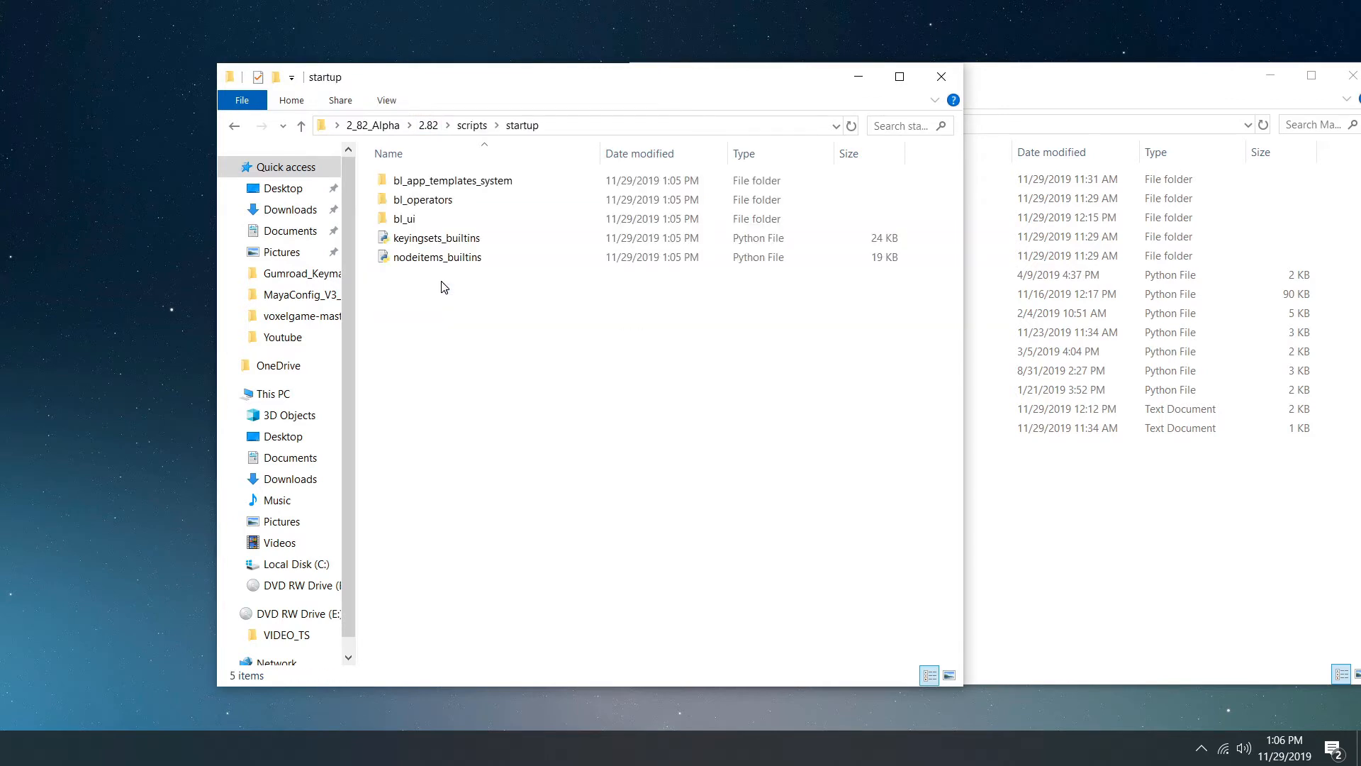
- Copy the seven Python files, delete_withoutConfirm through msm_from_object, from MayaConfig_V3_4 into the startup folder
{"action": "left_click", "coordinate": [1017, 86]}
{"action": "left_click", "coordinate": [968, 282]}
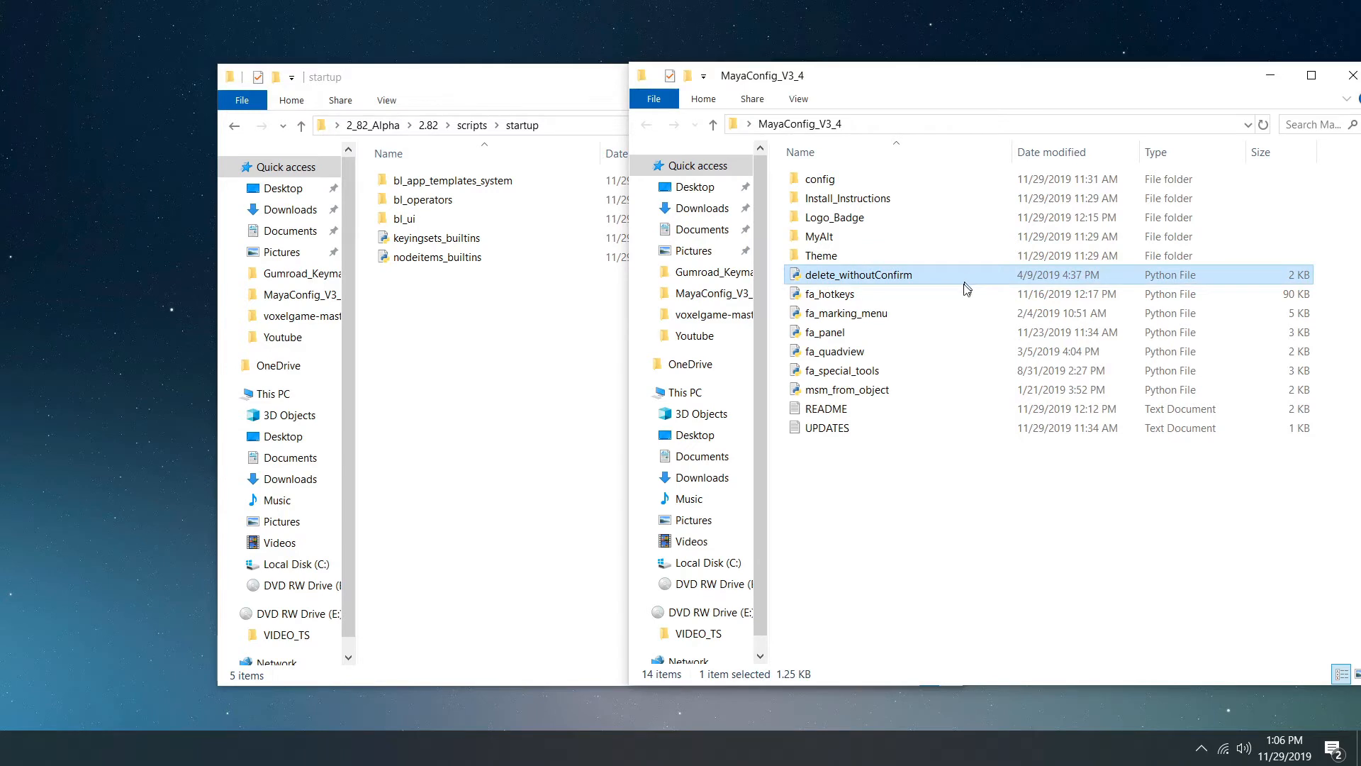
{"action": "left_click", "coordinate": [903, 389], "text": "shift"}
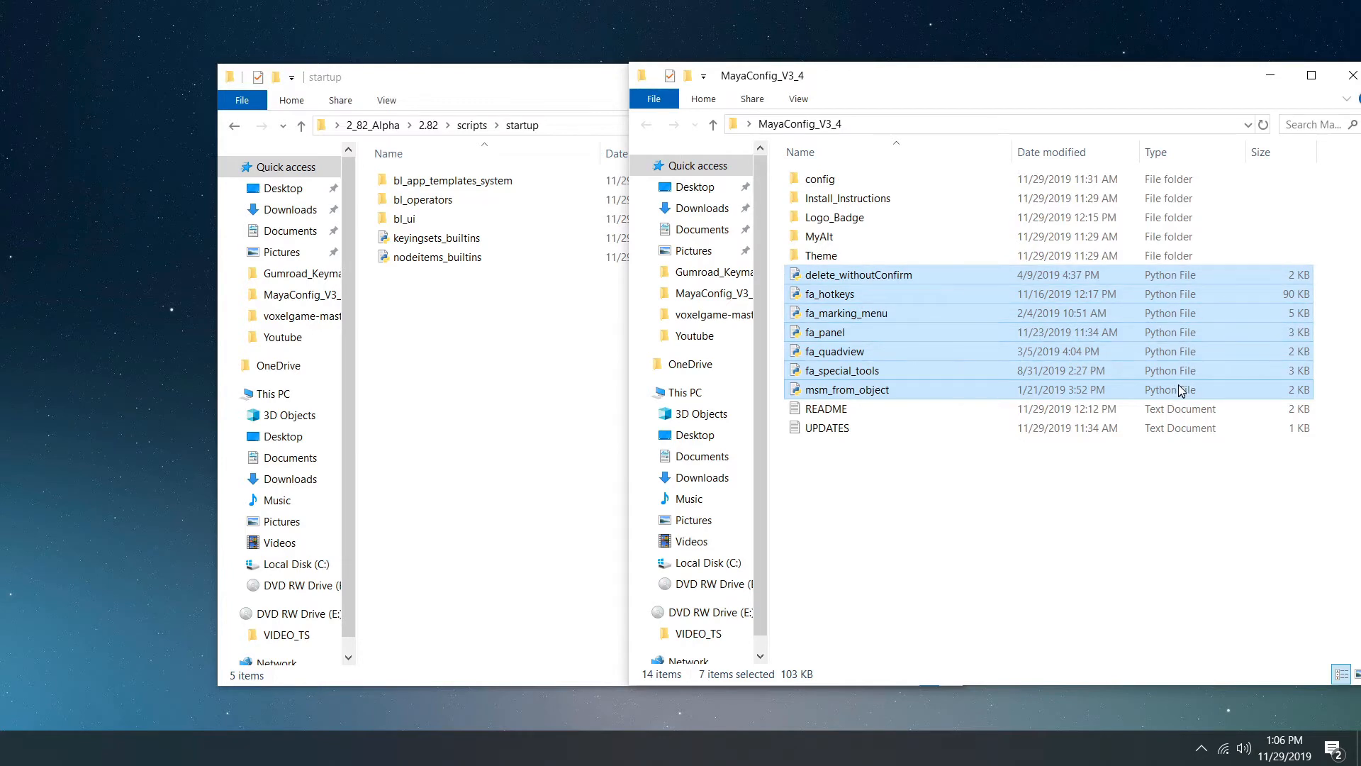
{"action": "left_click", "coordinate": [534, 343]}
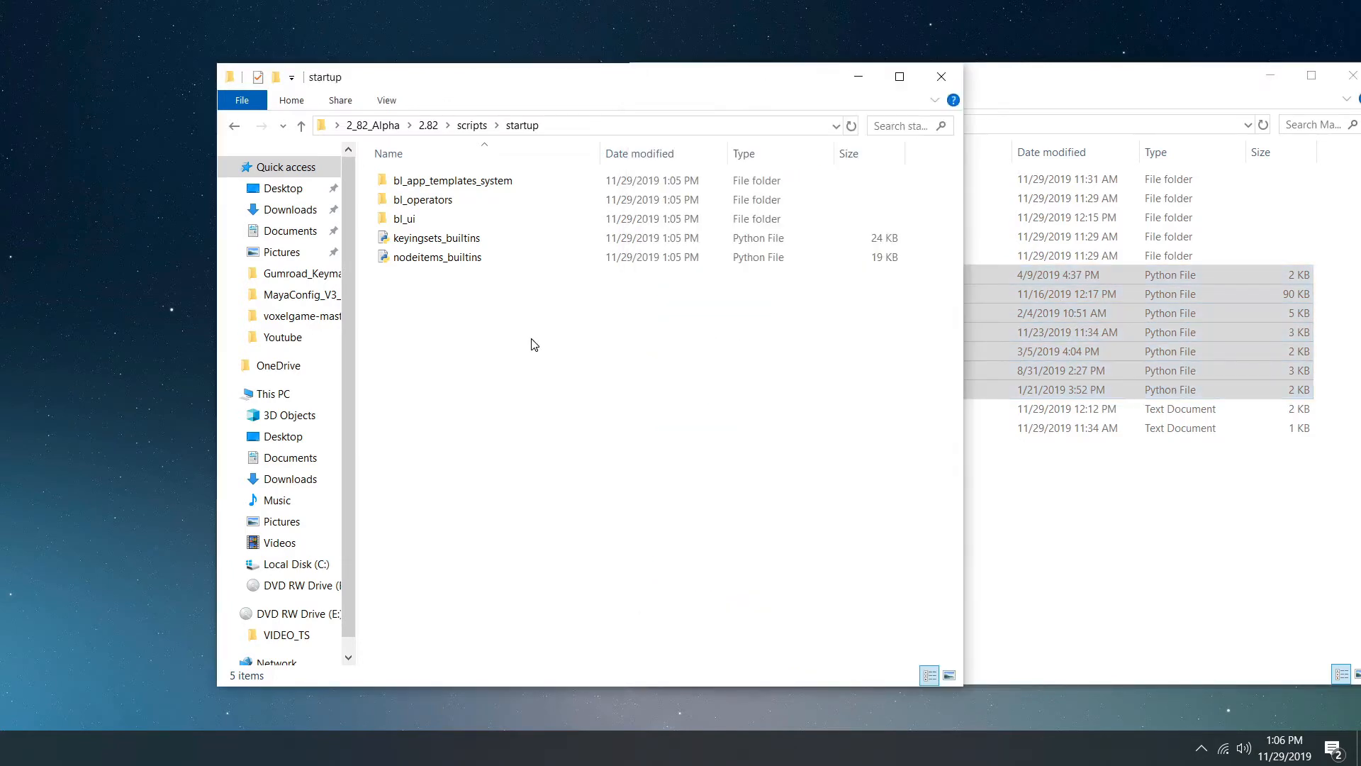
{"action": "key", "text": "ctrl+v"}
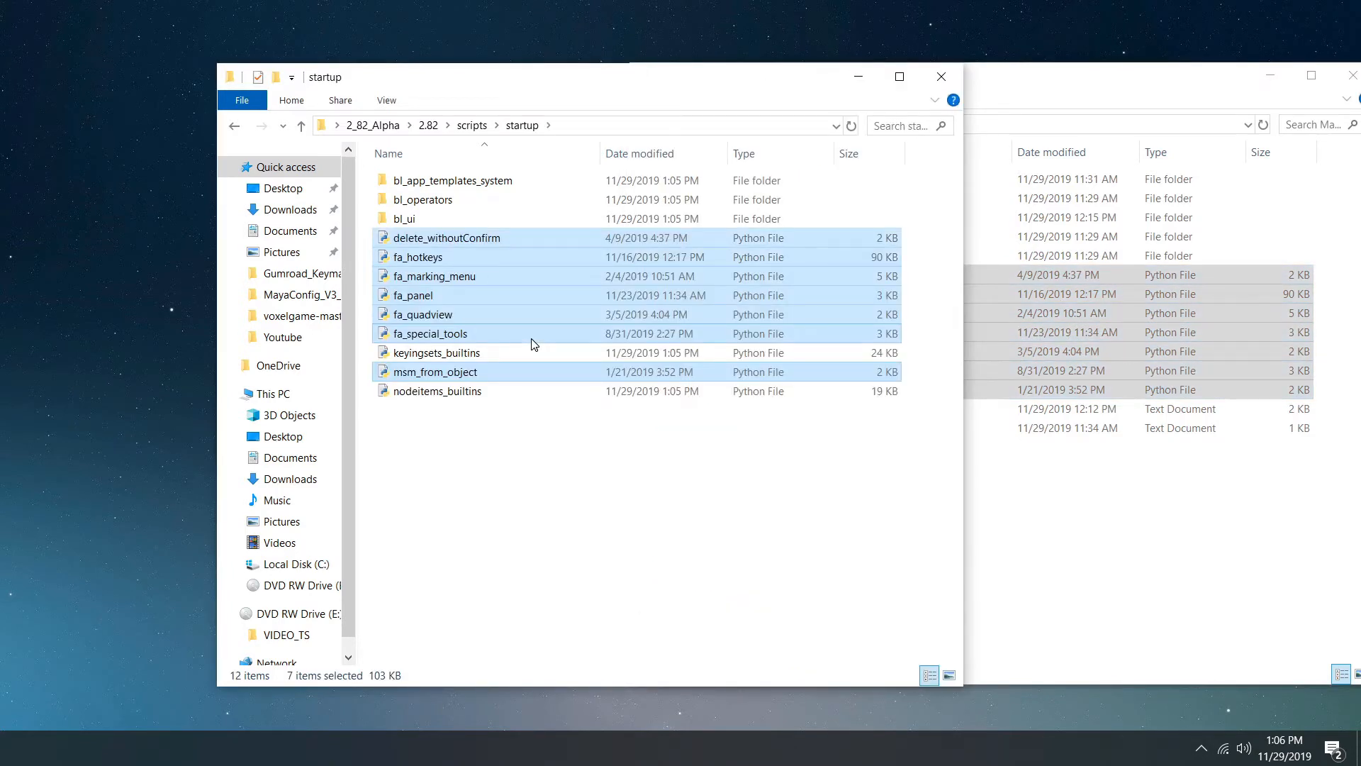
- Copy the config folder from MayaConfig_V3_4 into the 2.82 folder inside 2_82_Alpha
{"action": "left_click", "coordinate": [1030, 501]}
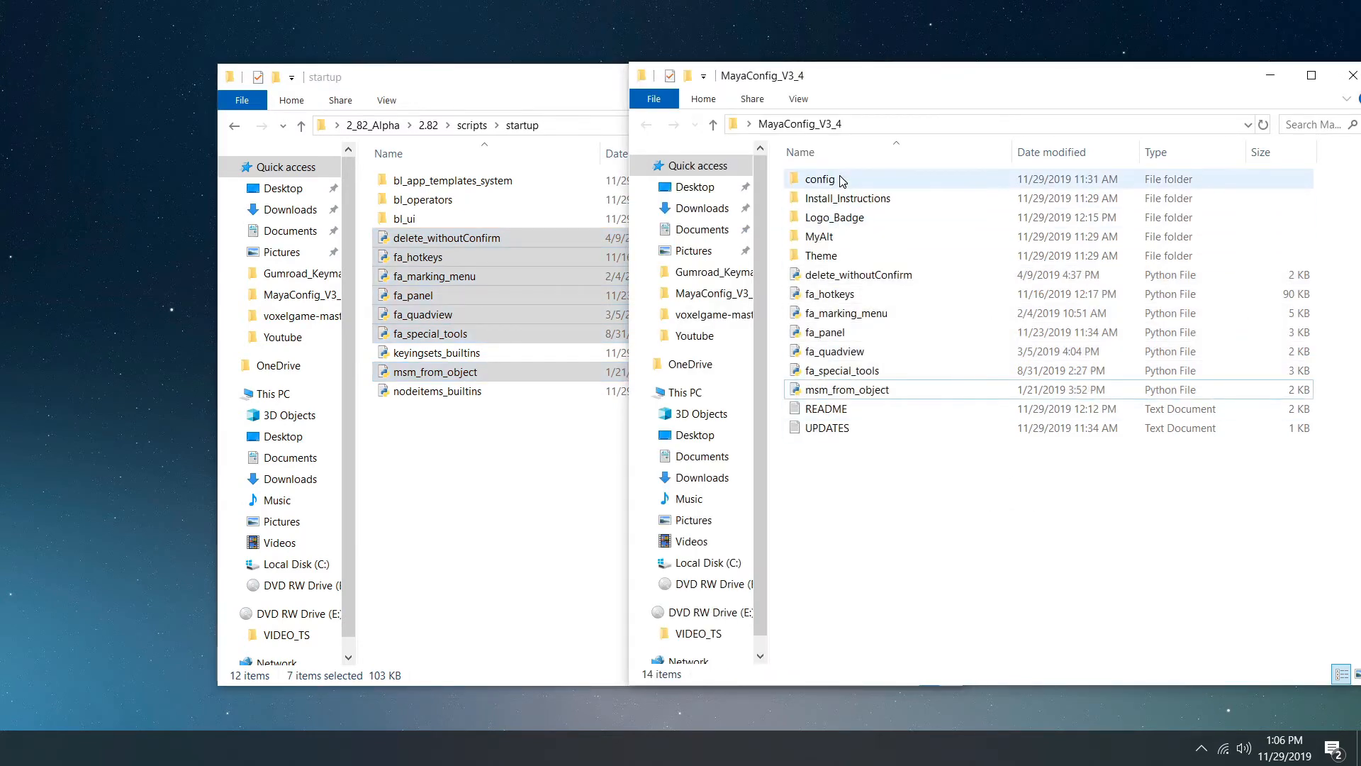
{"action": "left_click", "coordinate": [517, 131]}
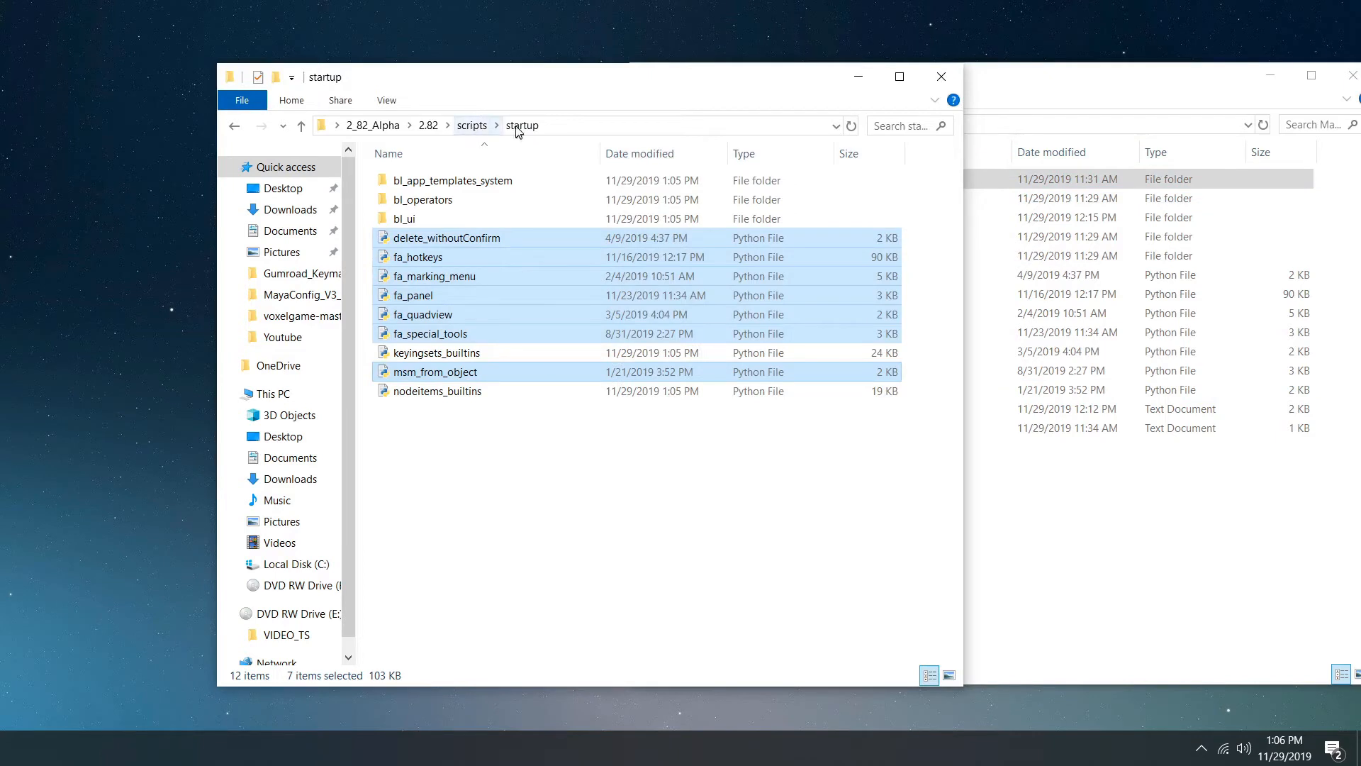
{"action": "left_click", "coordinate": [472, 125]}
{"action": "left_click", "coordinate": [428, 125]}
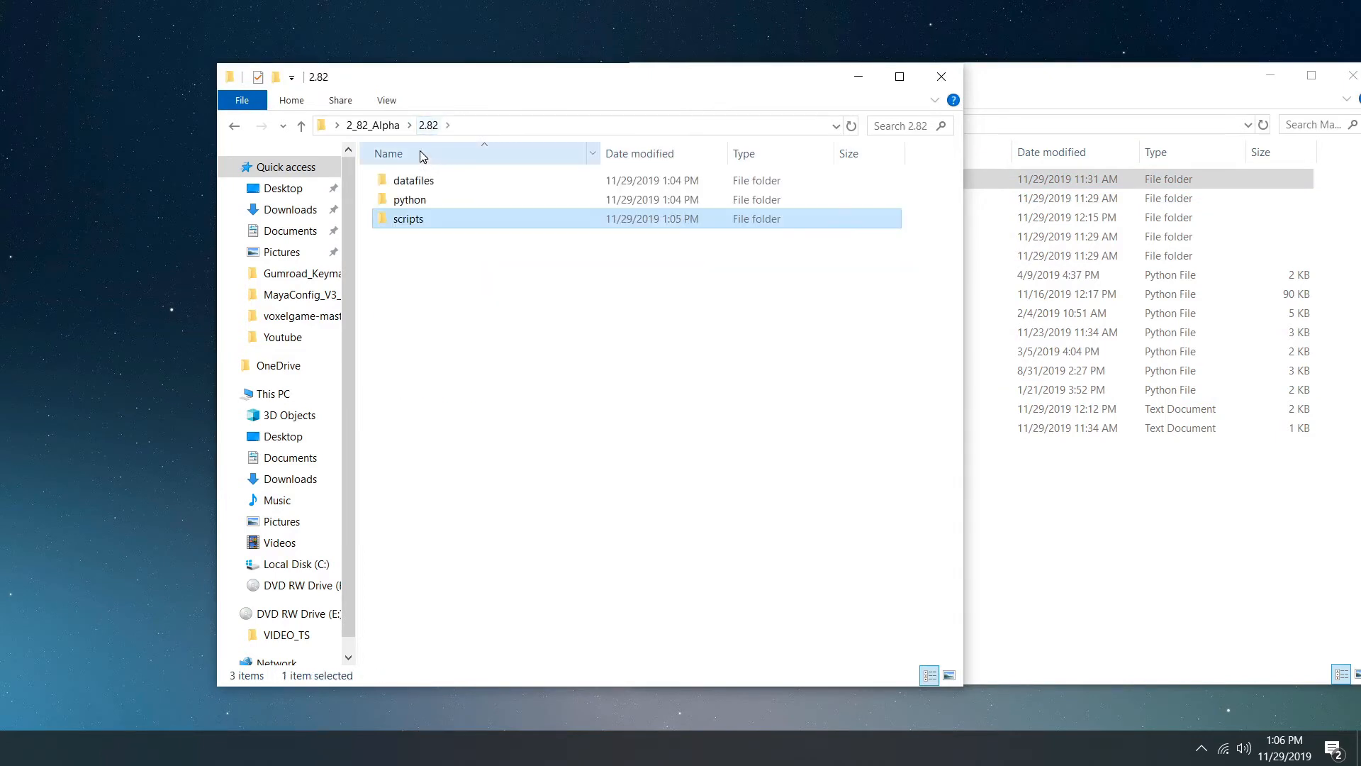
{"action": "left_click", "coordinate": [501, 283]}
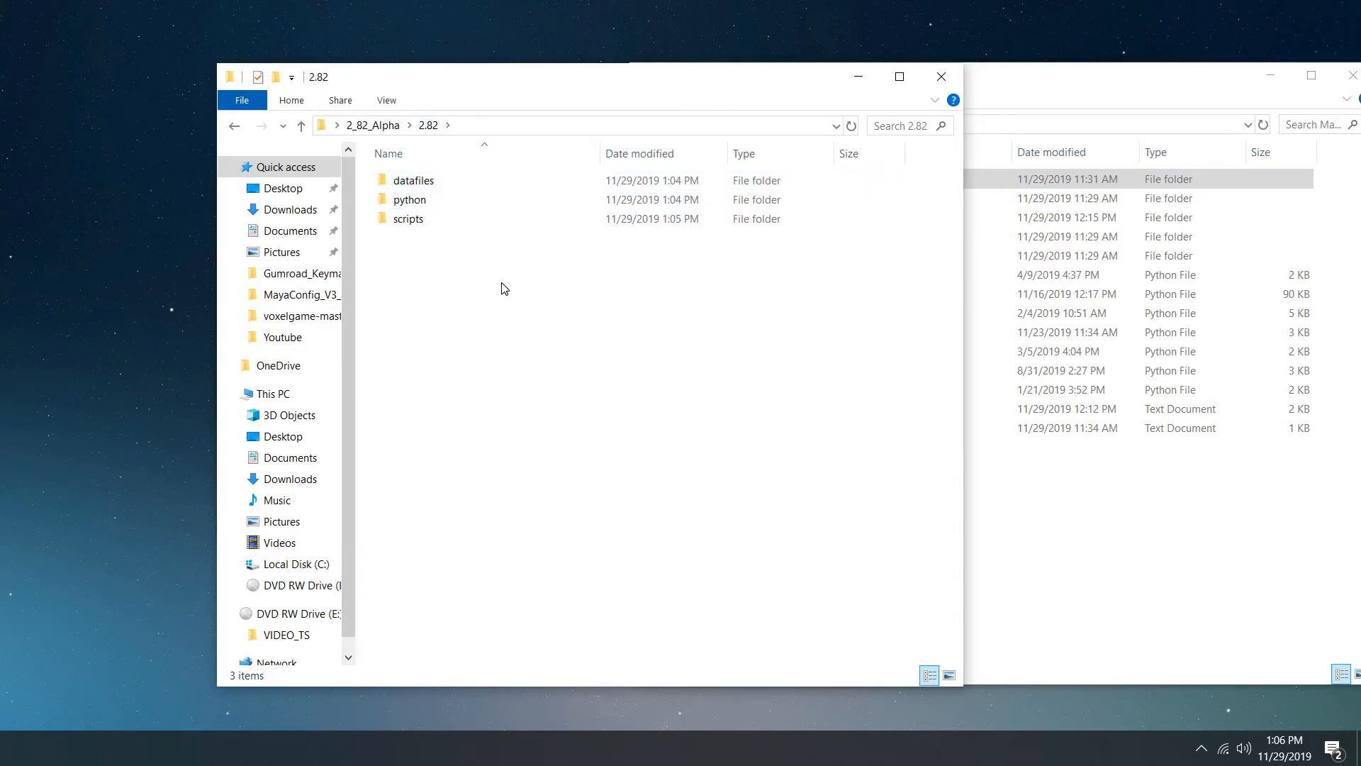
{"action": "left_click", "coordinate": [987, 85]}
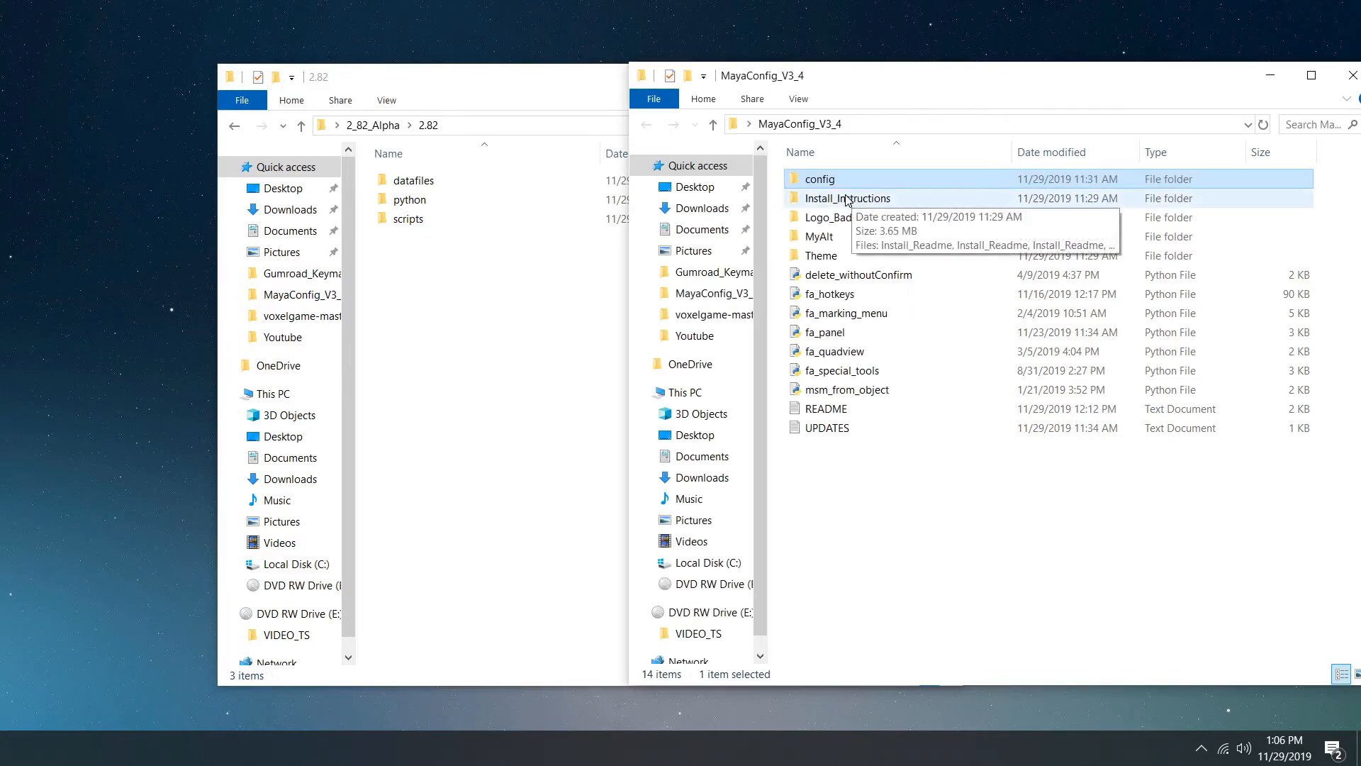
{"action": "mouse_move", "coordinate": [845, 185]}
{"action": "left_mouse_down"}
{"action": "mouse_move", "coordinate": [865, 205]}
{"action": "mouse_move", "coordinate": [831, 179]}
{"action": "left_mouse_up"}
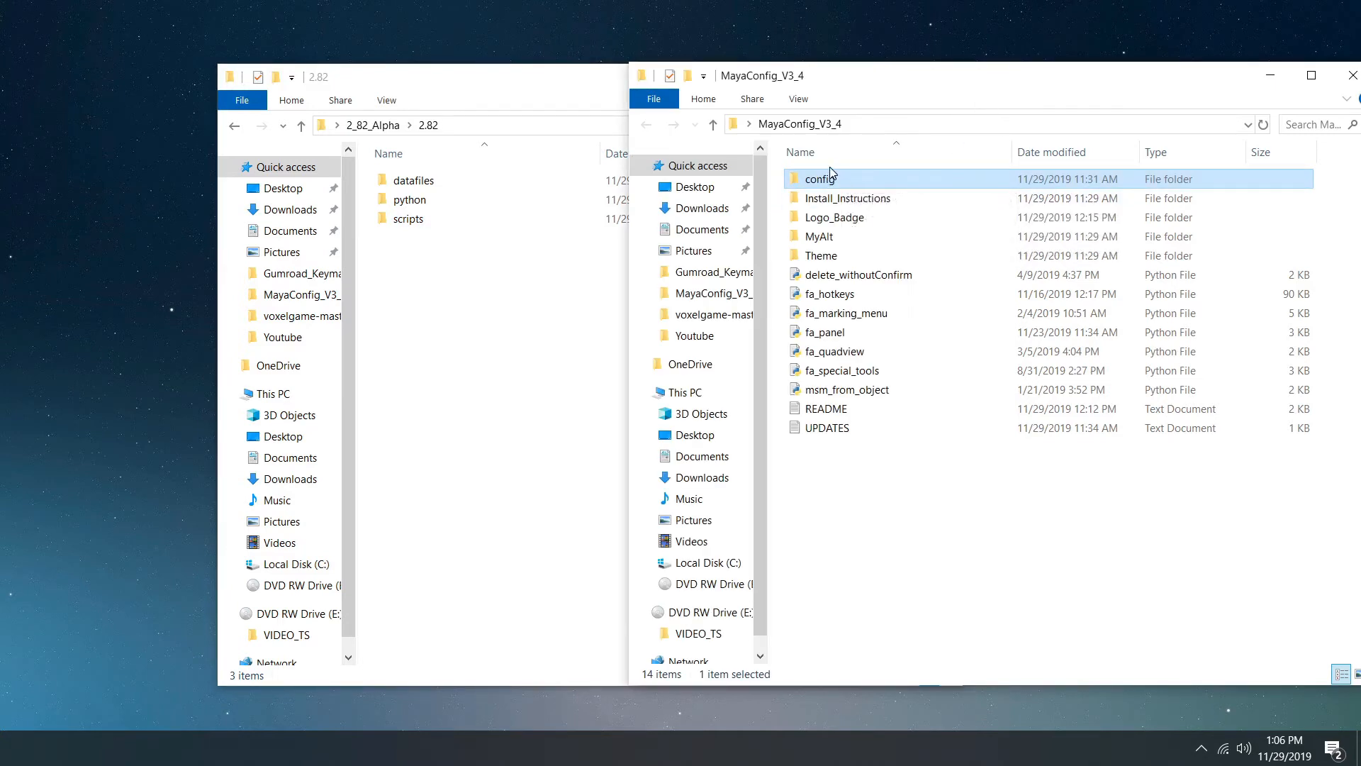
{"action": "left_click", "coordinate": [509, 304]}
{"action": "key", "text": "ctrl+v"}
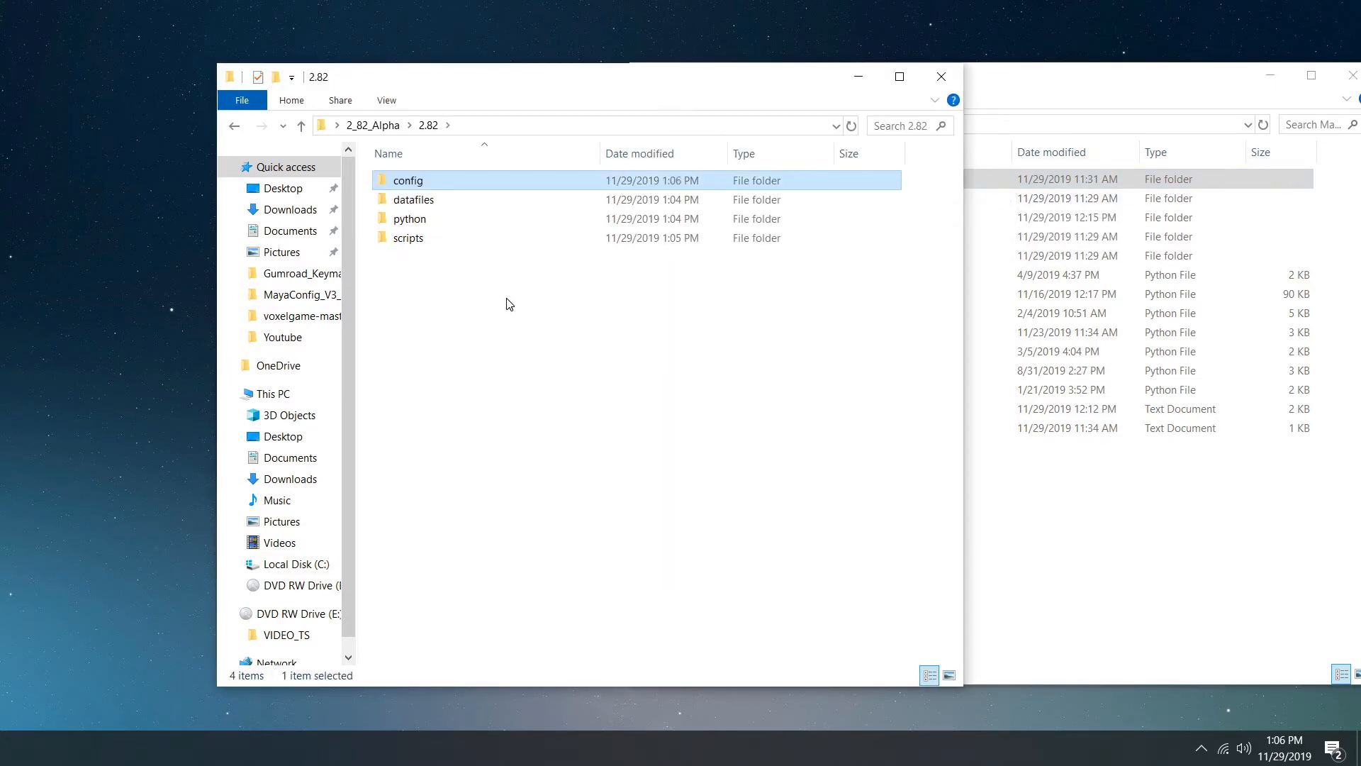
{"action": "left_click", "coordinate": [522, 333]}
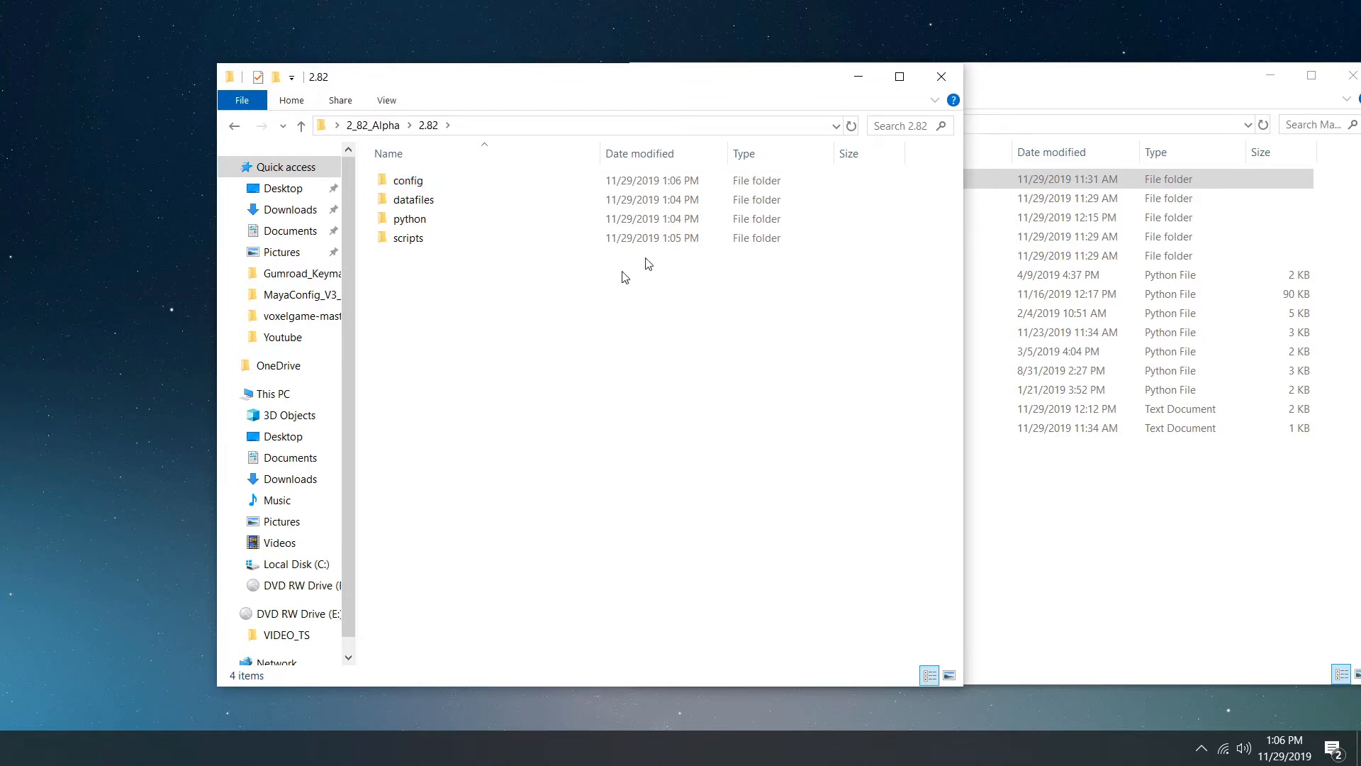
- Close the MayaConfig_V3_4 window and reposition the 2.82 folder window on the desktop
{"action": "left_click", "coordinate": [1055, 90]}
{"action": "left_click_drag", "start_coordinate": [1123, 83], "coordinate": [915, 109]}
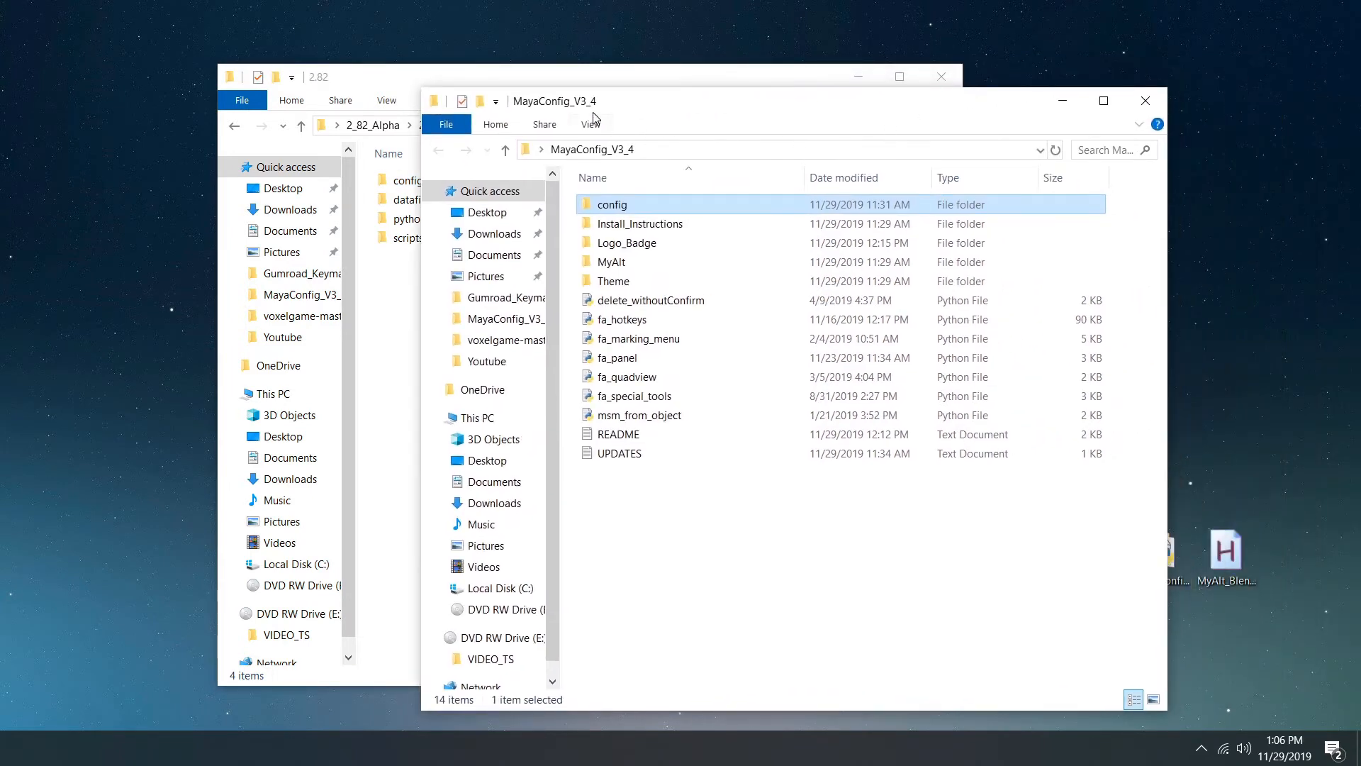
{"action": "left_click", "coordinate": [1145, 100]}
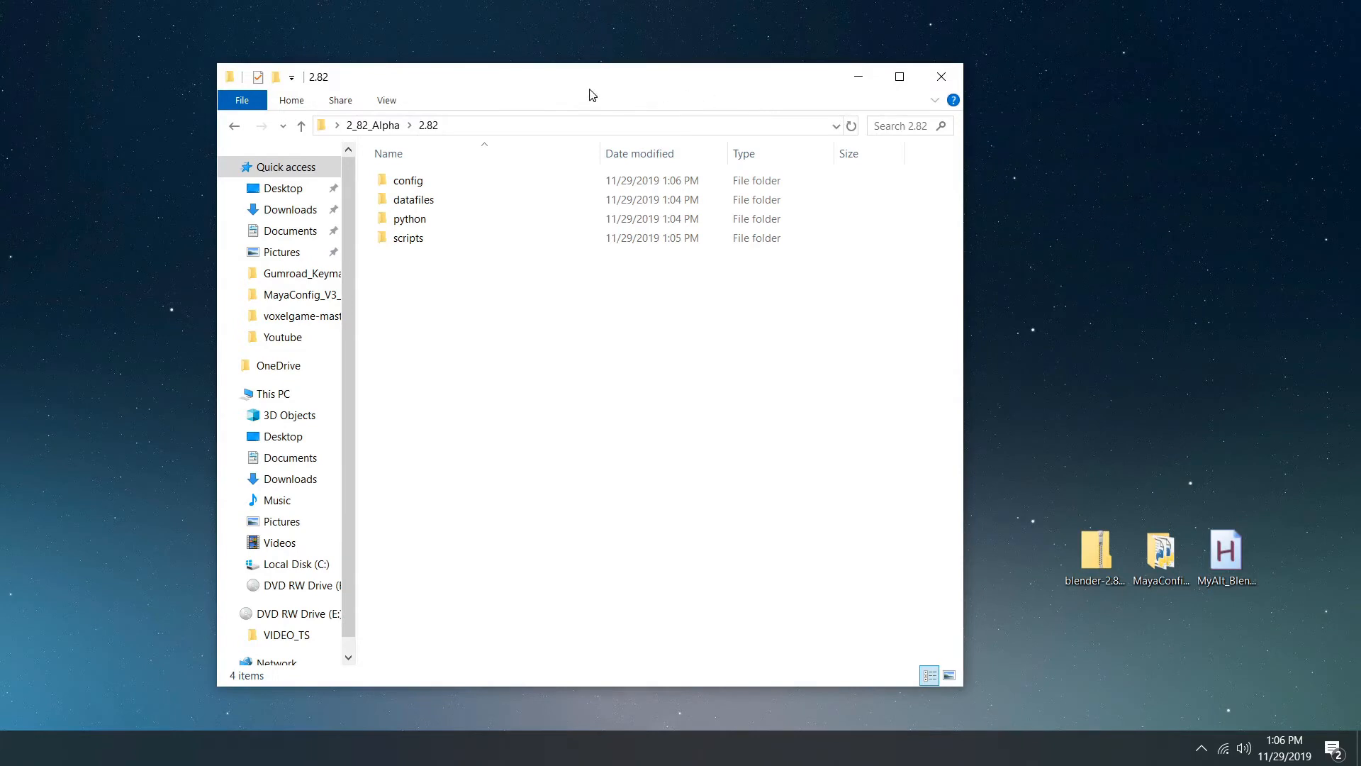
{"action": "left_click_drag", "start_coordinate": [596, 94], "coordinate": [655, 68]}
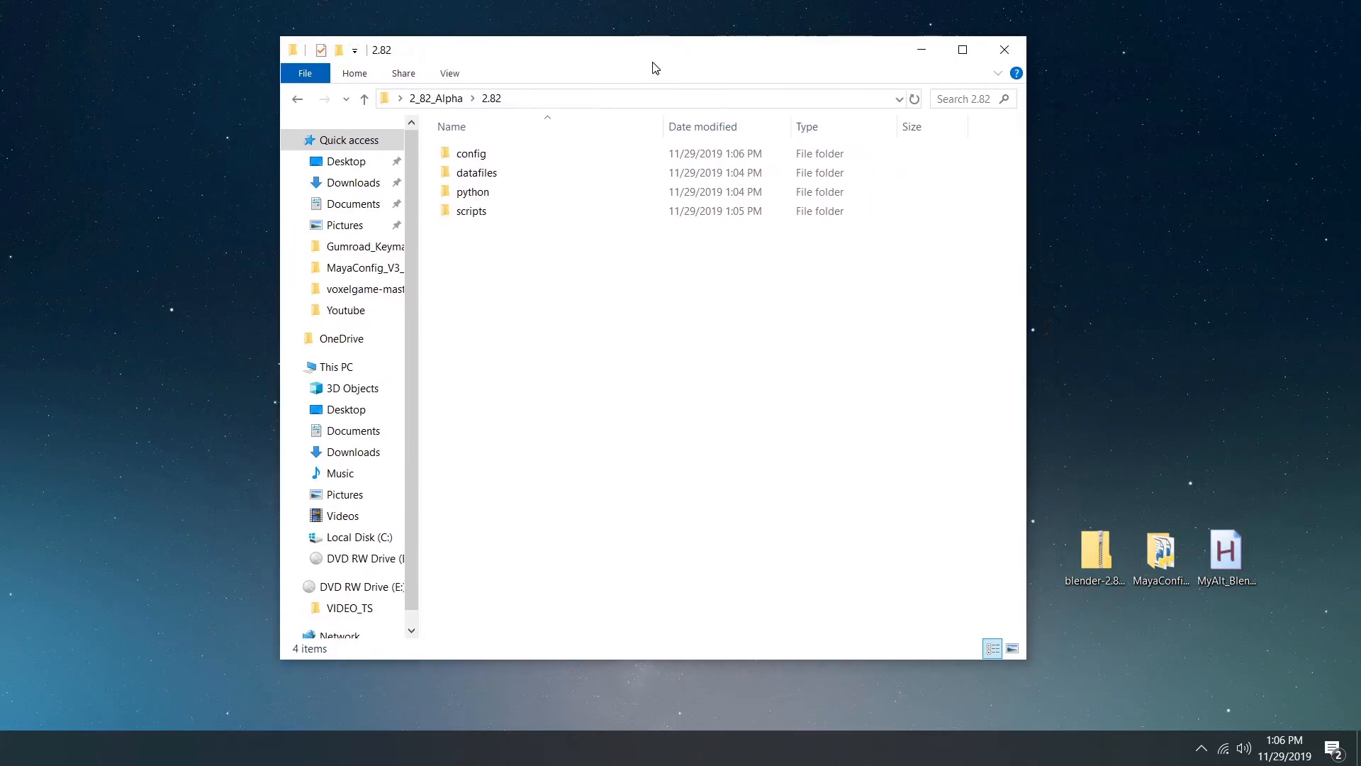
- Launch the blender application from the 2_82_Alpha folder, allow it to run past the SmartScreen warning, and dismiss the splash screen
{"action": "left_click", "coordinate": [454, 100]}
{"action": "left_click", "coordinate": [585, 265]}
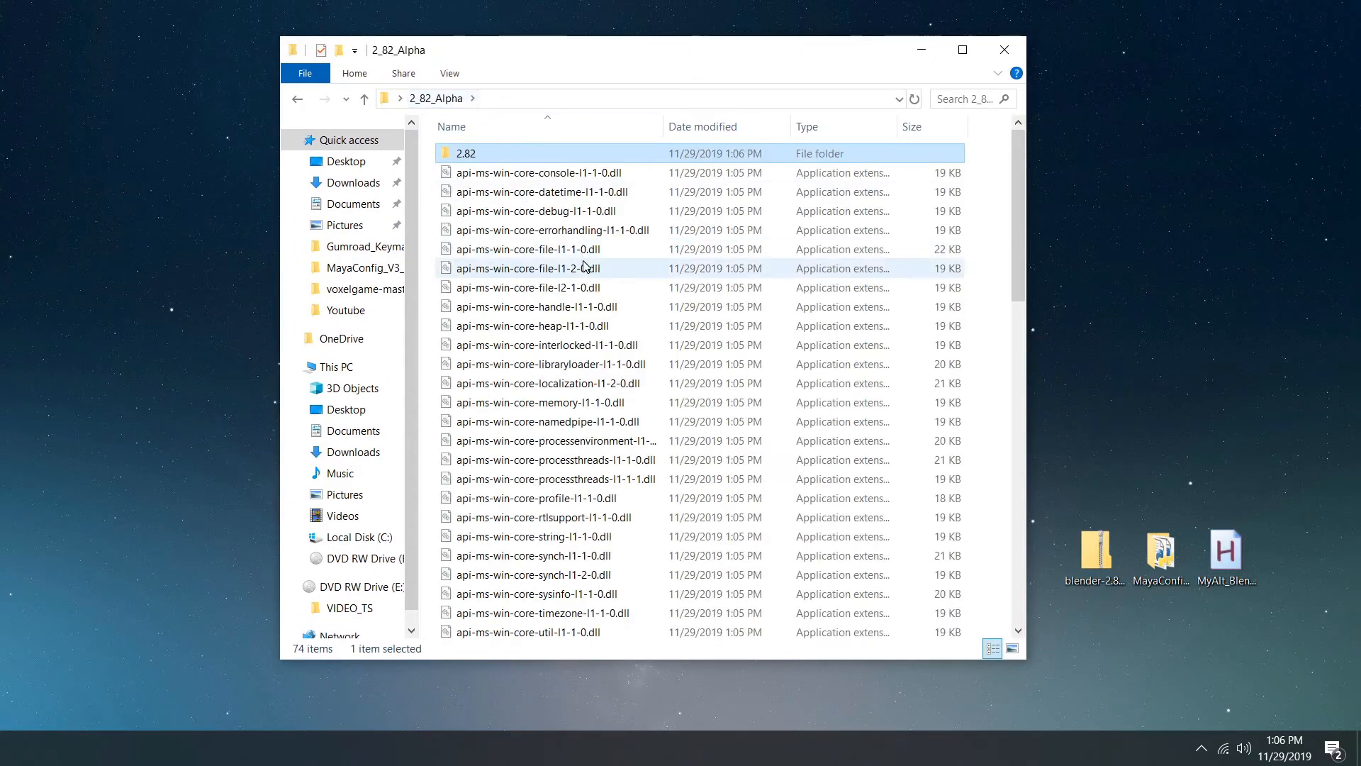
{"action": "scroll", "coordinate": [585, 266], "scroll_direction": "down", "scroll_amount": 3}
{"action": "scroll", "coordinate": [584, 266], "scroll_direction": "down", "scroll_amount": 8}
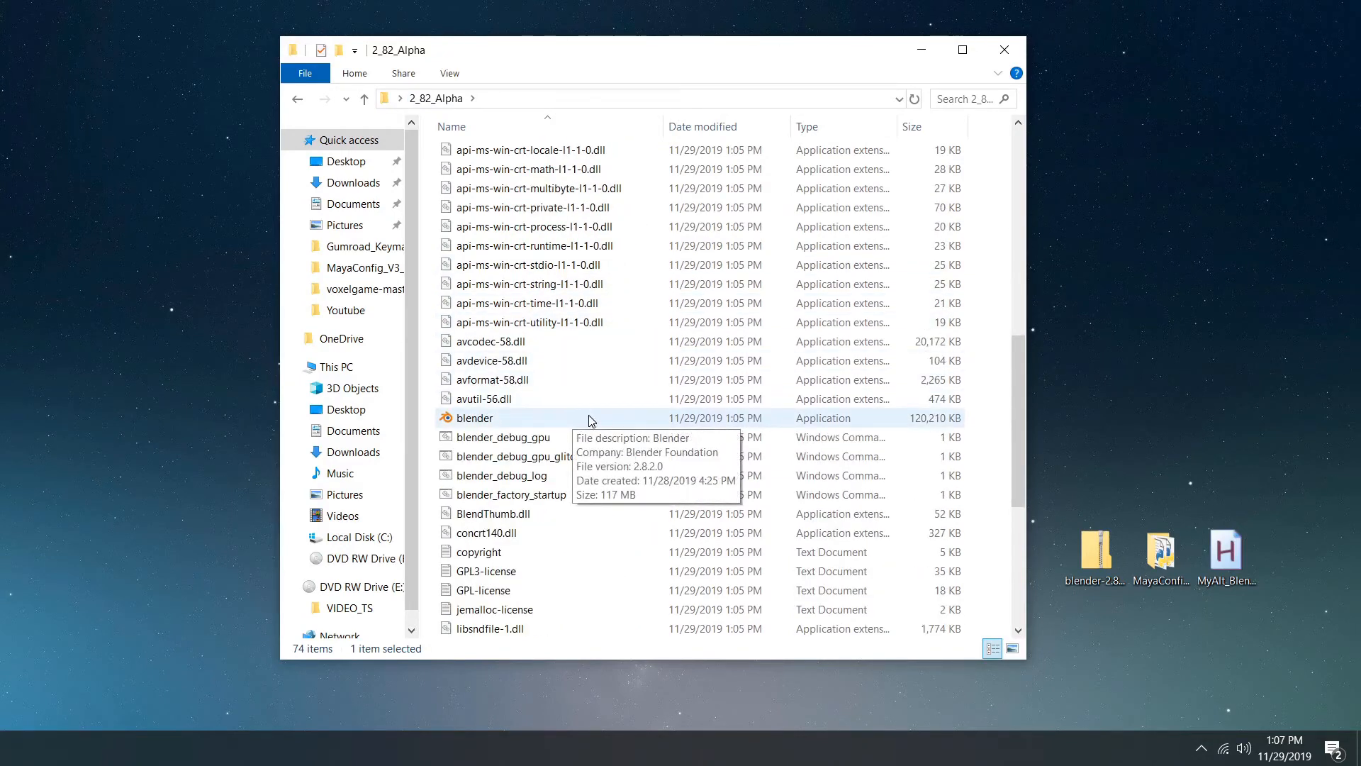
{"action": "double_click", "coordinate": [511, 424]}
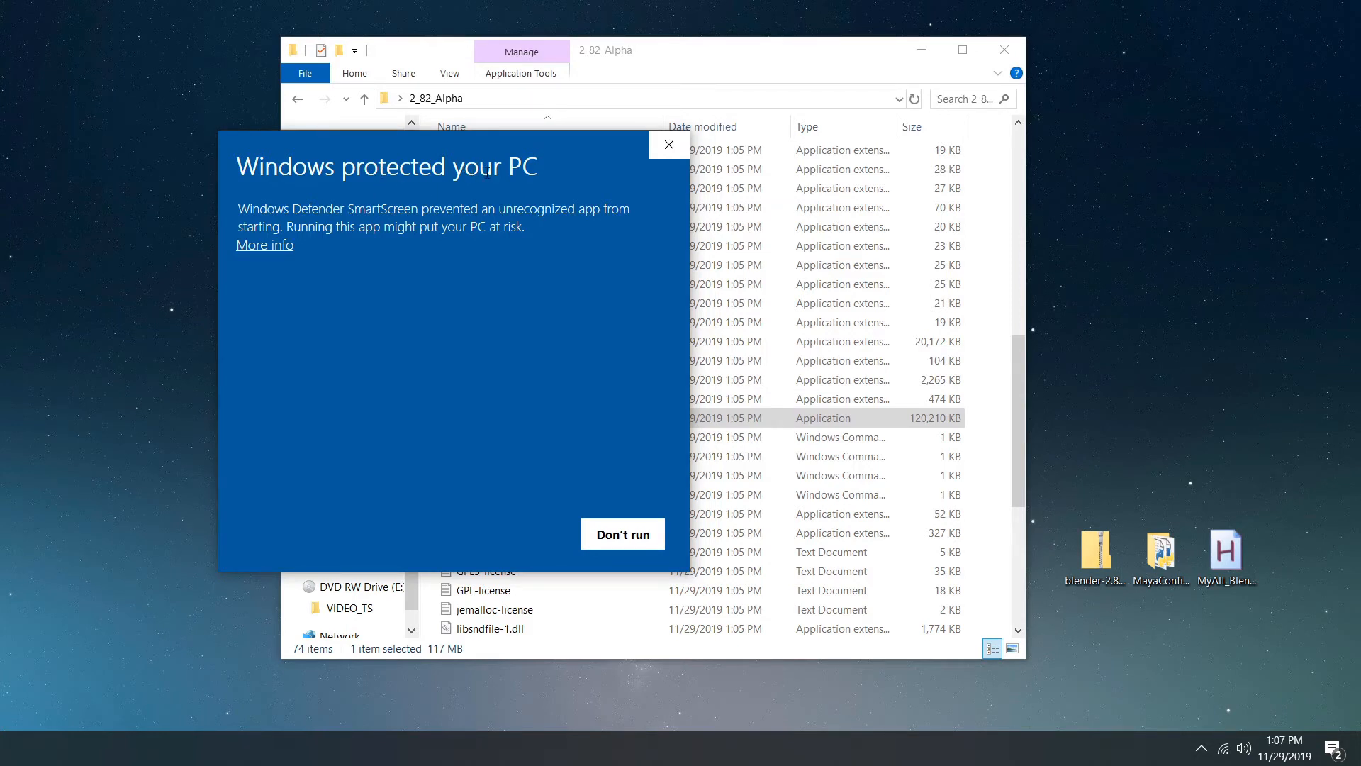
{"action": "left_click", "coordinate": [275, 249]}
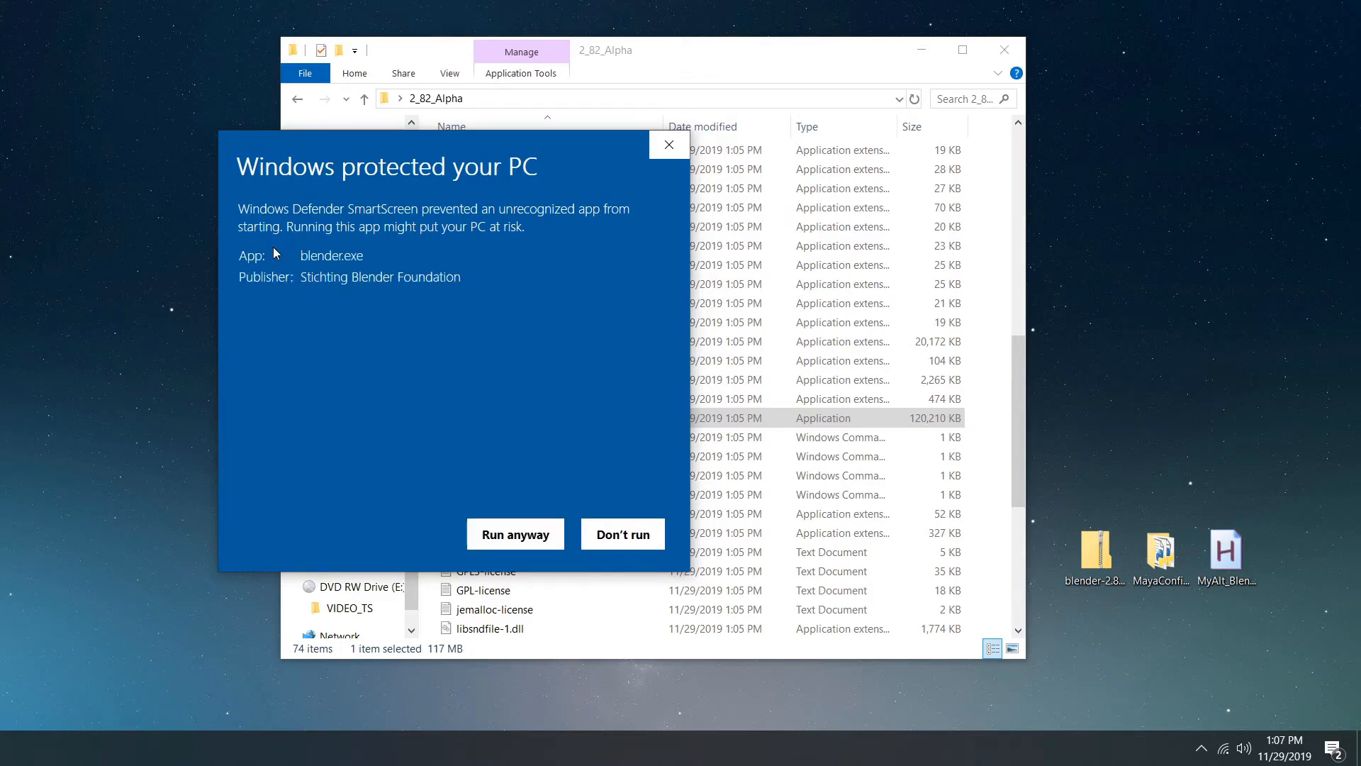
{"action": "left_click", "coordinate": [499, 535]}
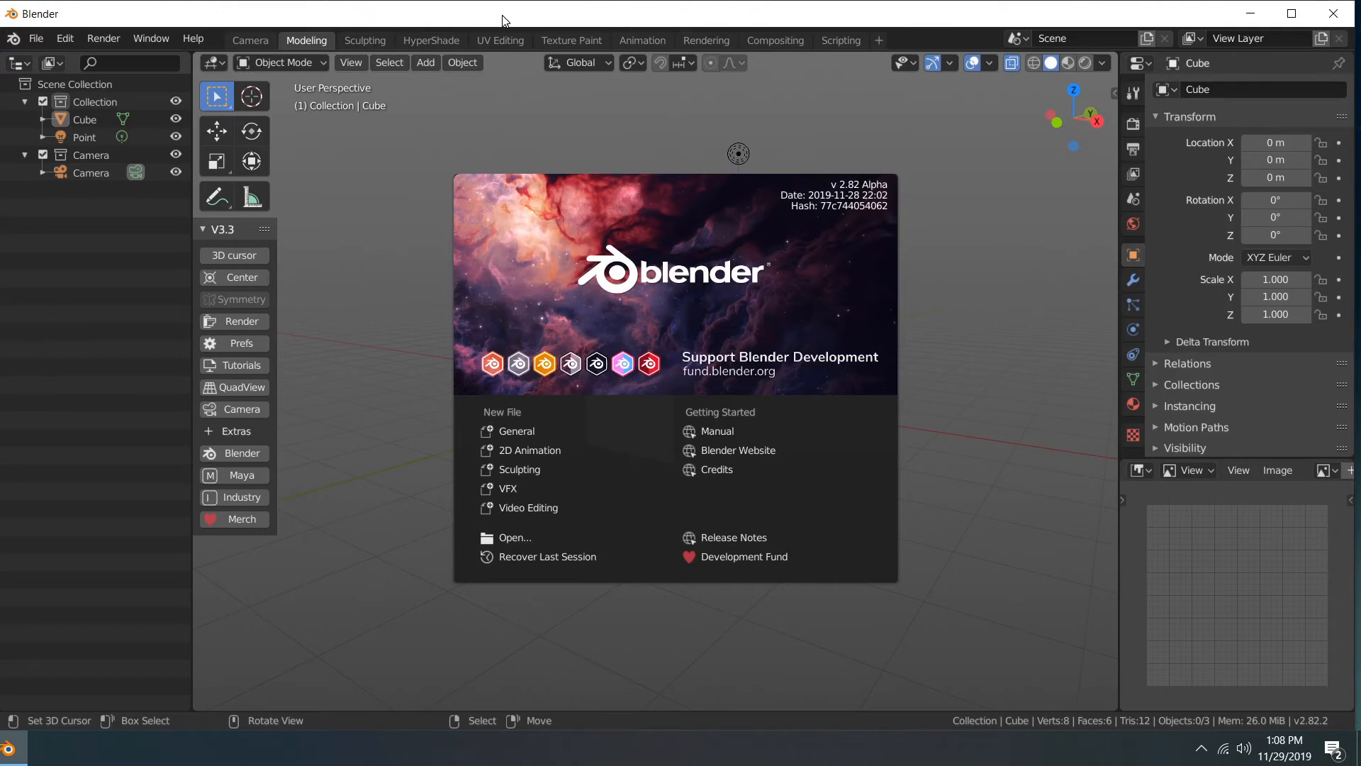
{"action": "left_click", "coordinate": [500, 119]}
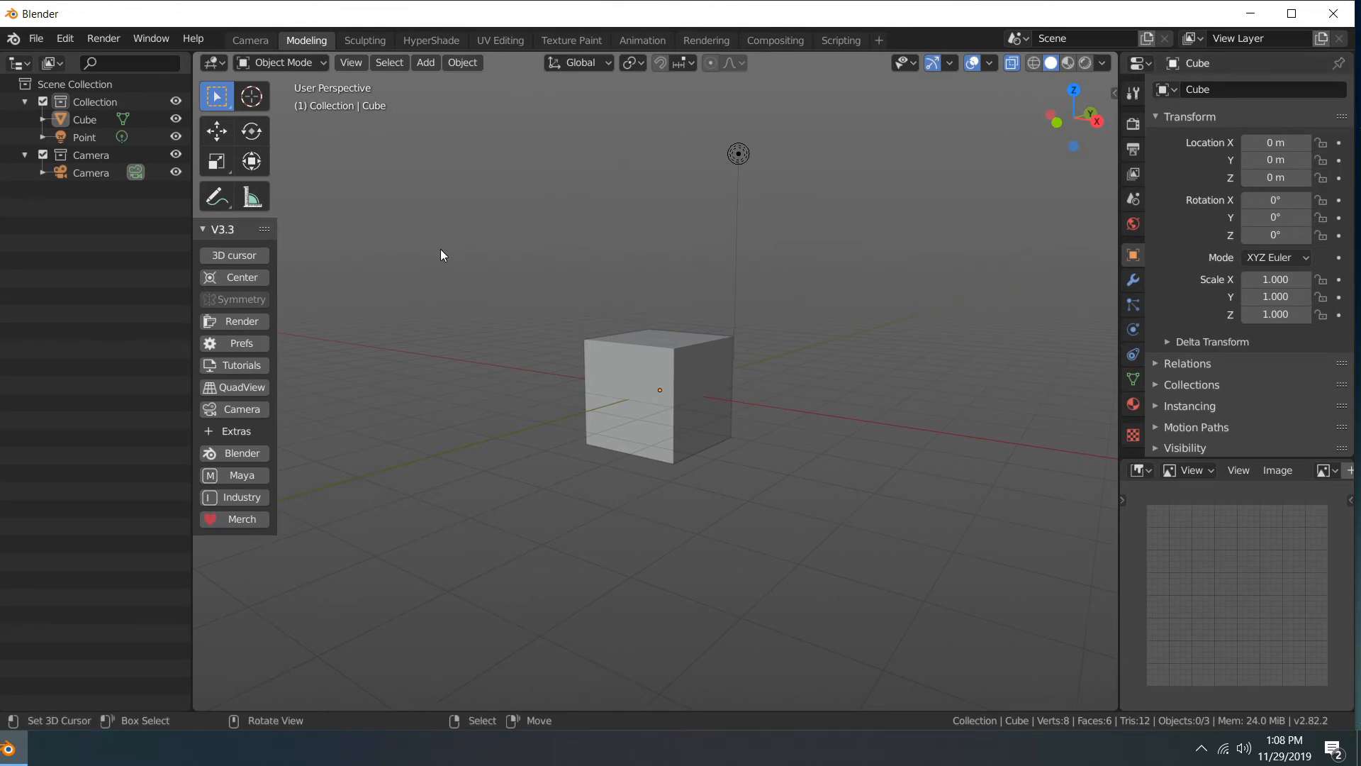
- Open the Keymap preferences in a clear spot over the viewport and check the available keymap presets
{"action": "left_click", "coordinate": [261, 343]}
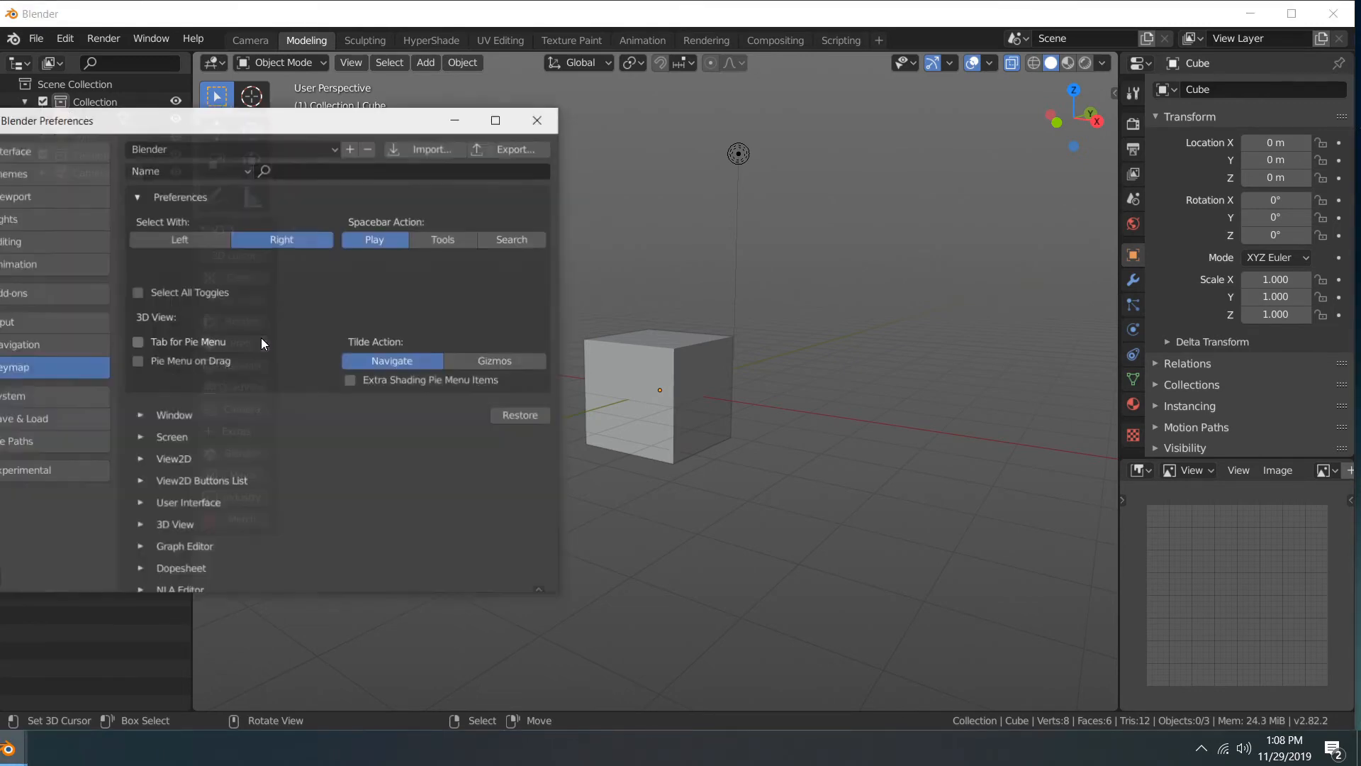
{"action": "left_click_drag", "start_coordinate": [247, 123], "coordinate": [544, 101]}
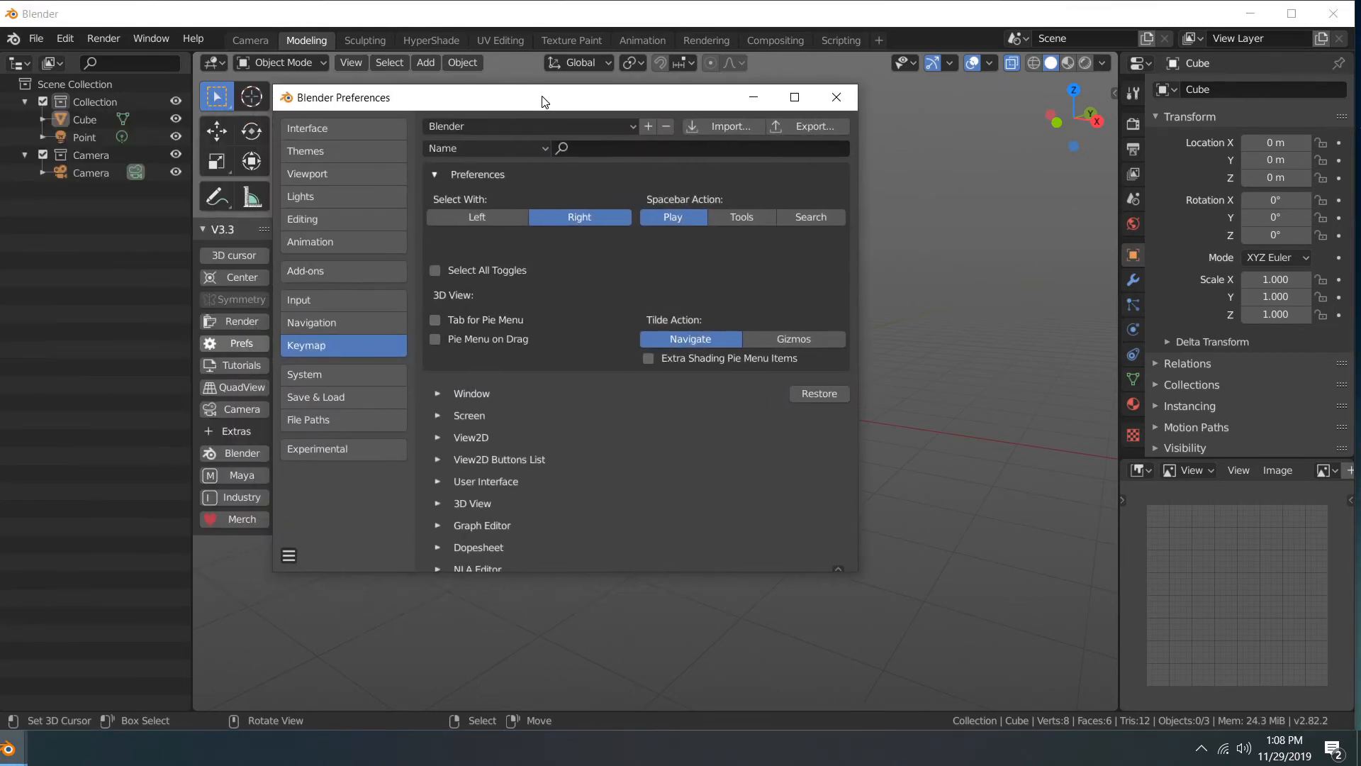
{"action": "left_click", "coordinate": [342, 128]}
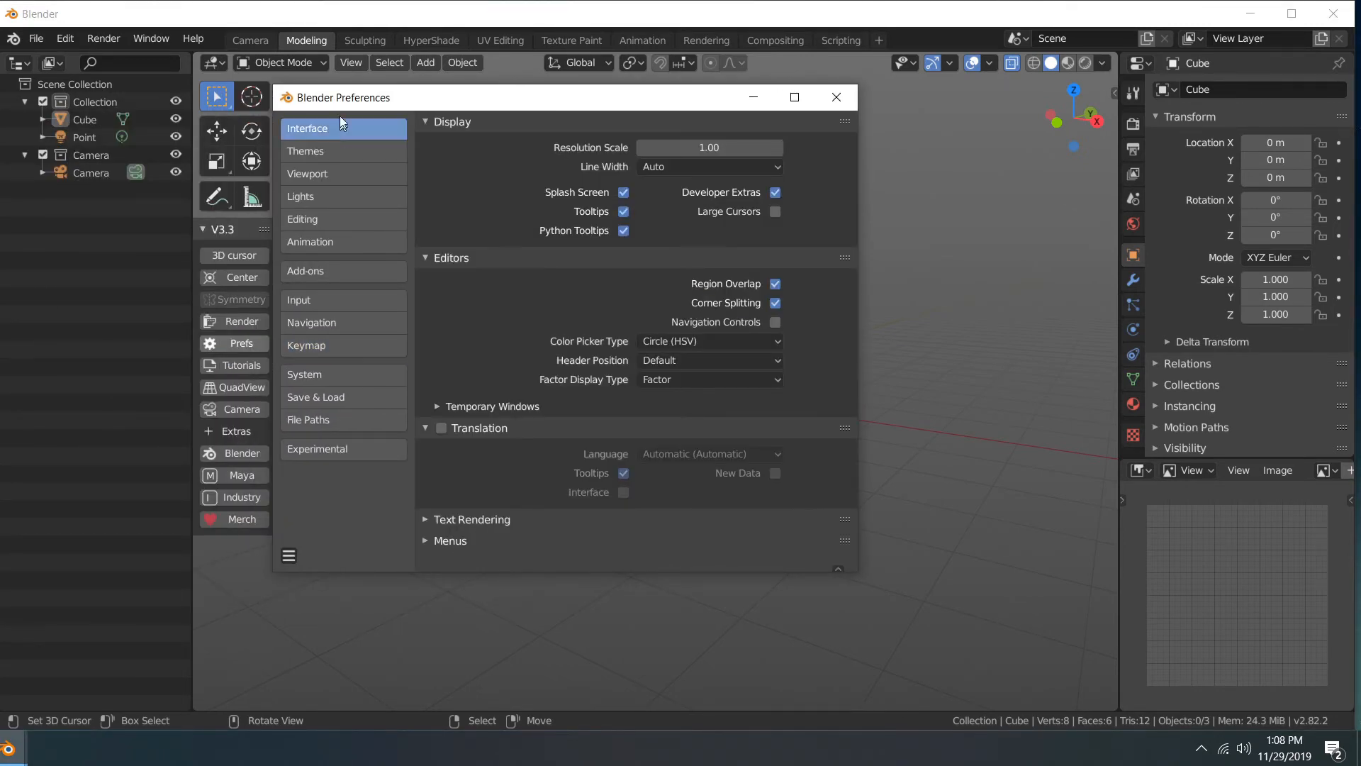
{"action": "left_click", "coordinate": [344, 347]}
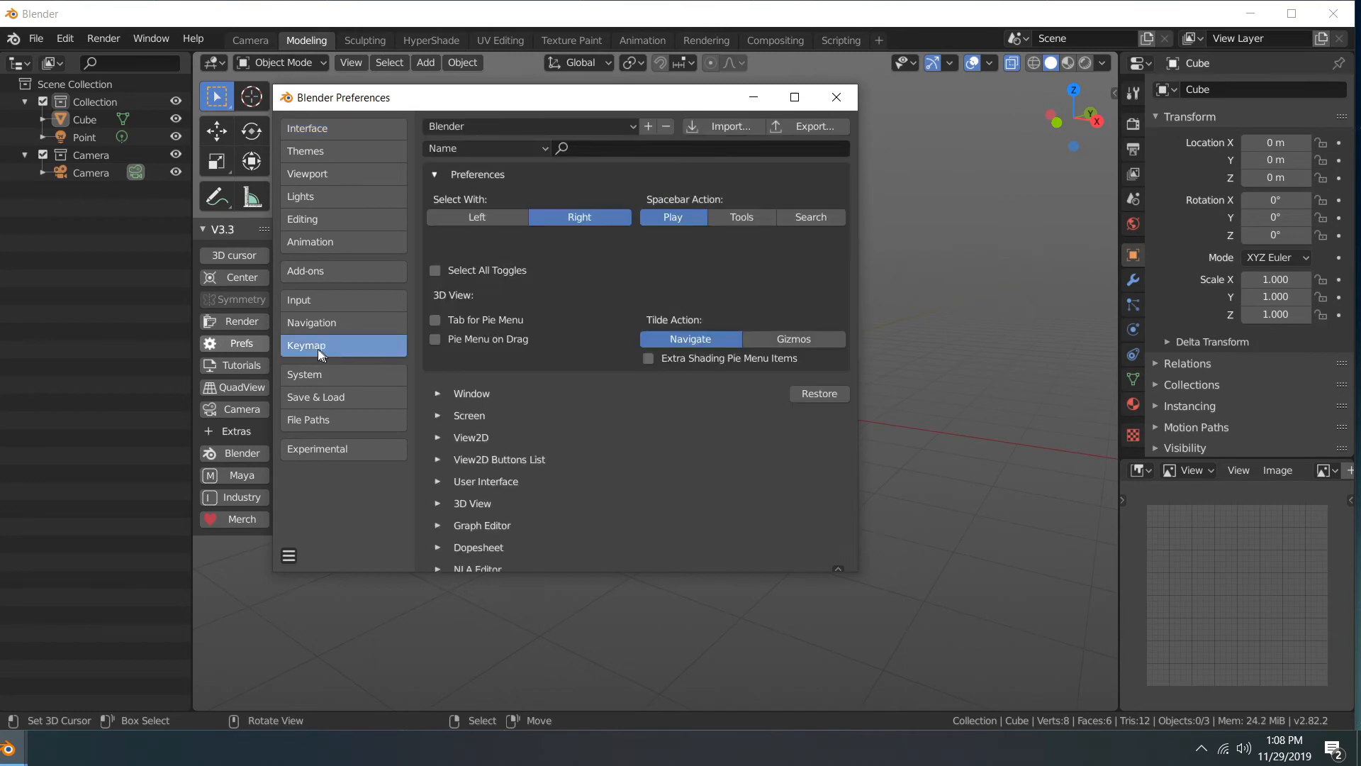
{"action": "left_click", "coordinate": [629, 128]}
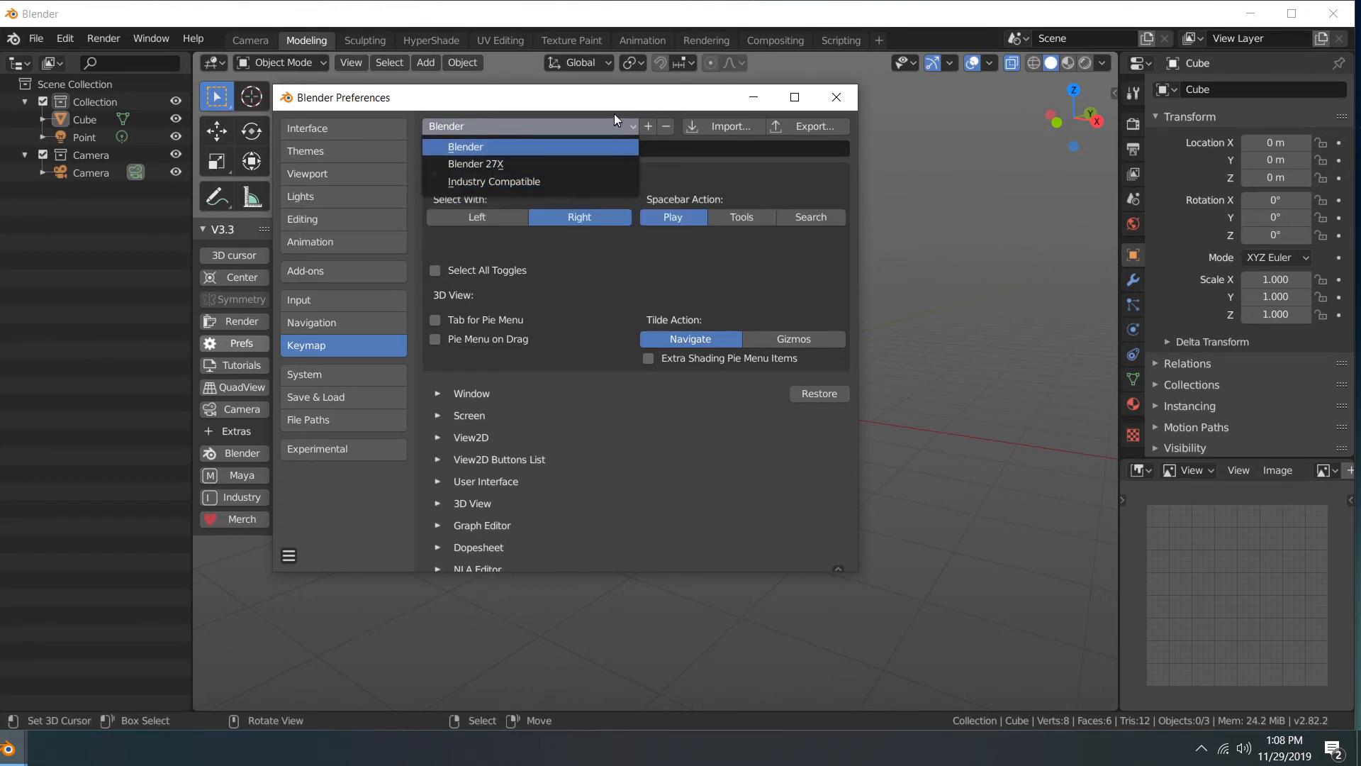
- Start a key configuration import and browse from the Desktop to 2_82_Alpha > 2.82 > scripts > startup
{"action": "left_click", "coordinate": [704, 126]}
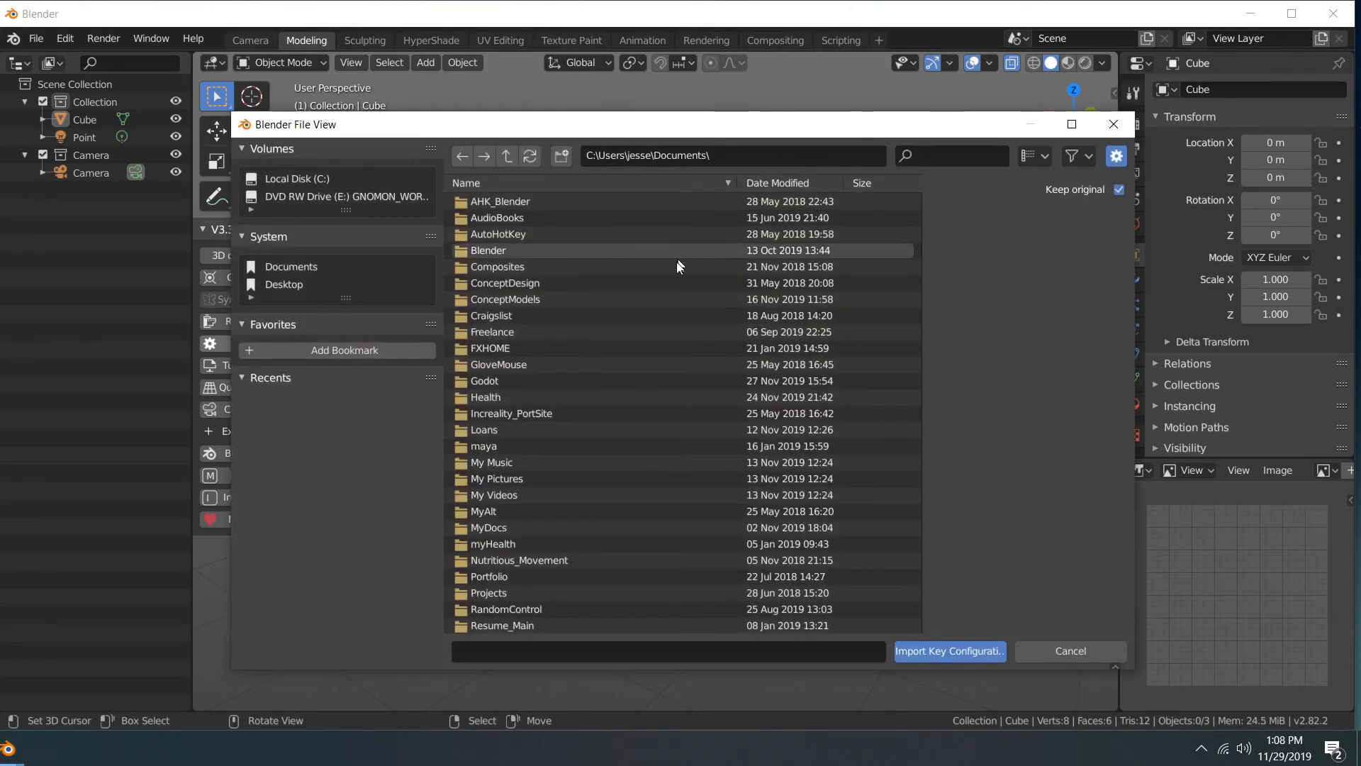
{"action": "left_click", "coordinate": [287, 283]}
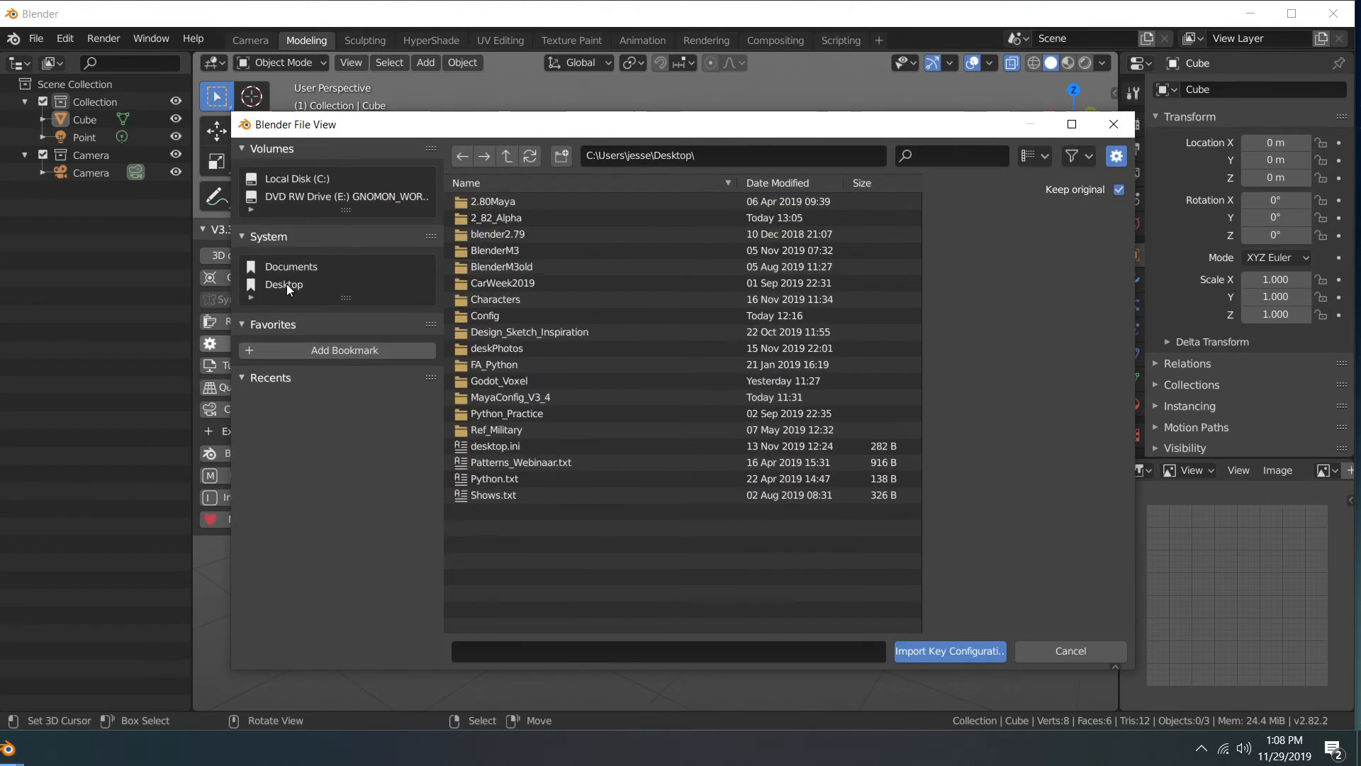
{"action": "double_click", "coordinate": [551, 214]}
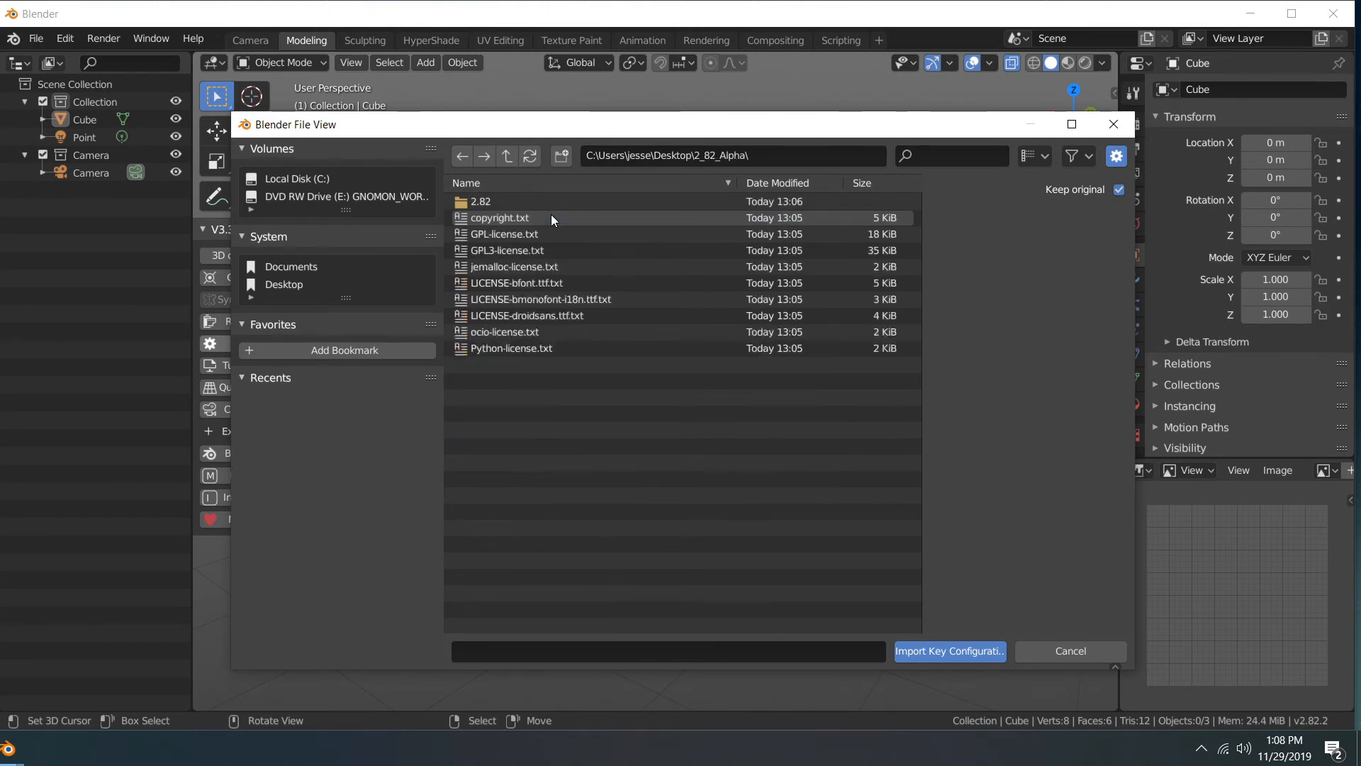
{"action": "double_click", "coordinate": [521, 206]}
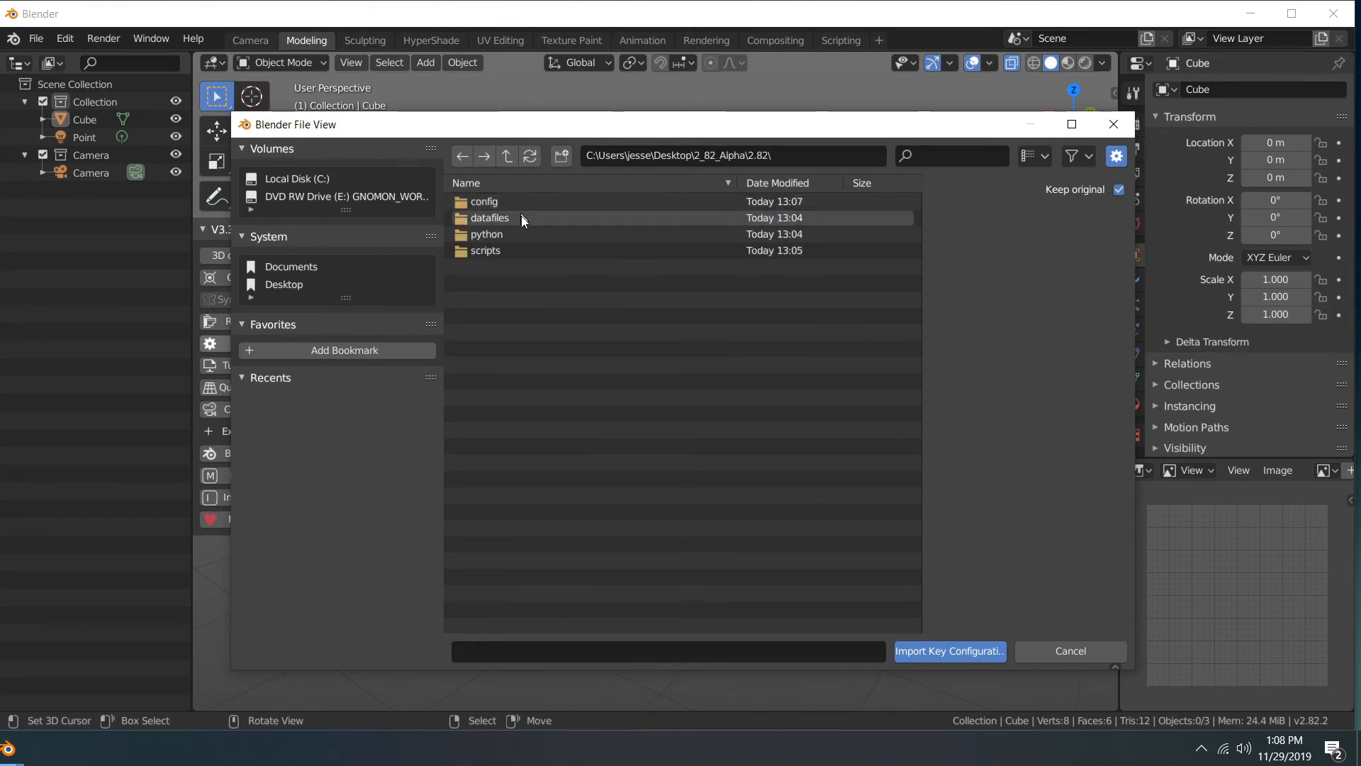
{"action": "double_click", "coordinate": [525, 252]}
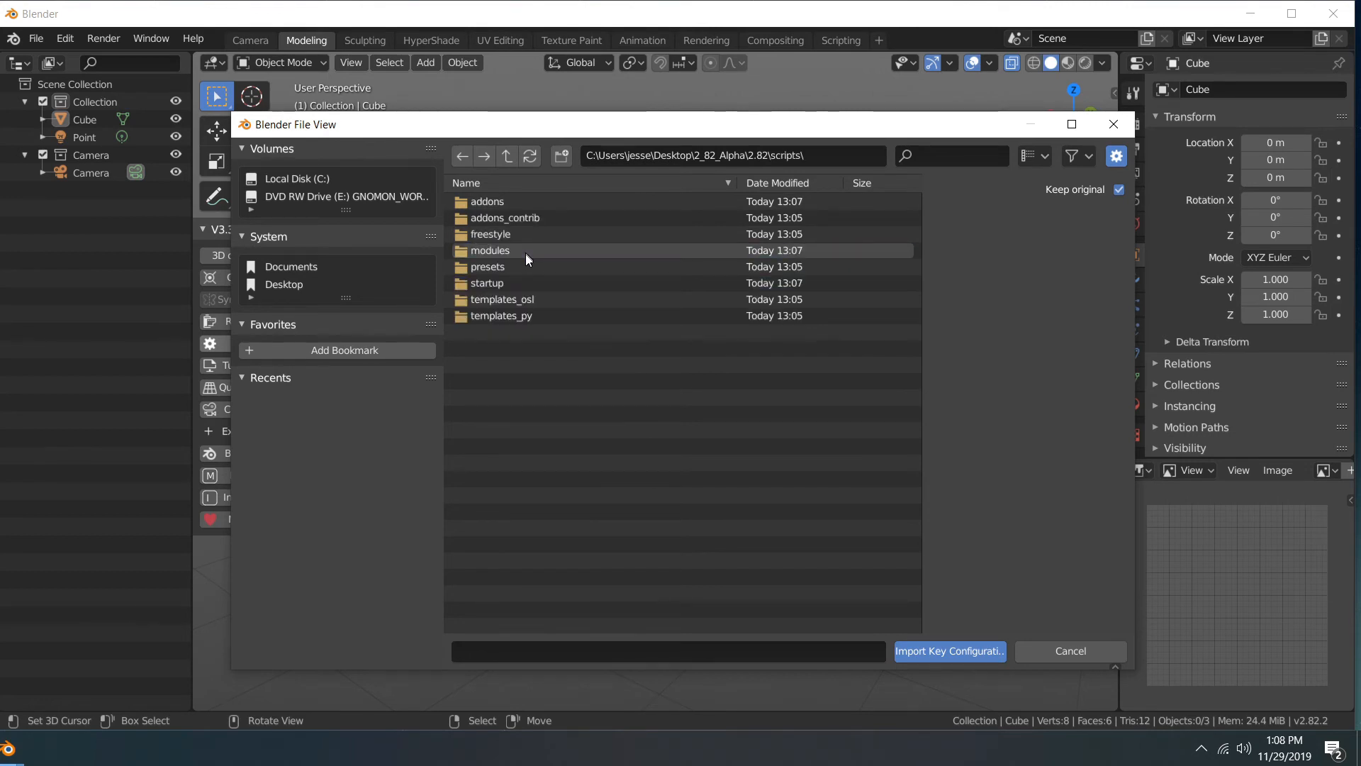
{"action": "double_click", "coordinate": [525, 282]}
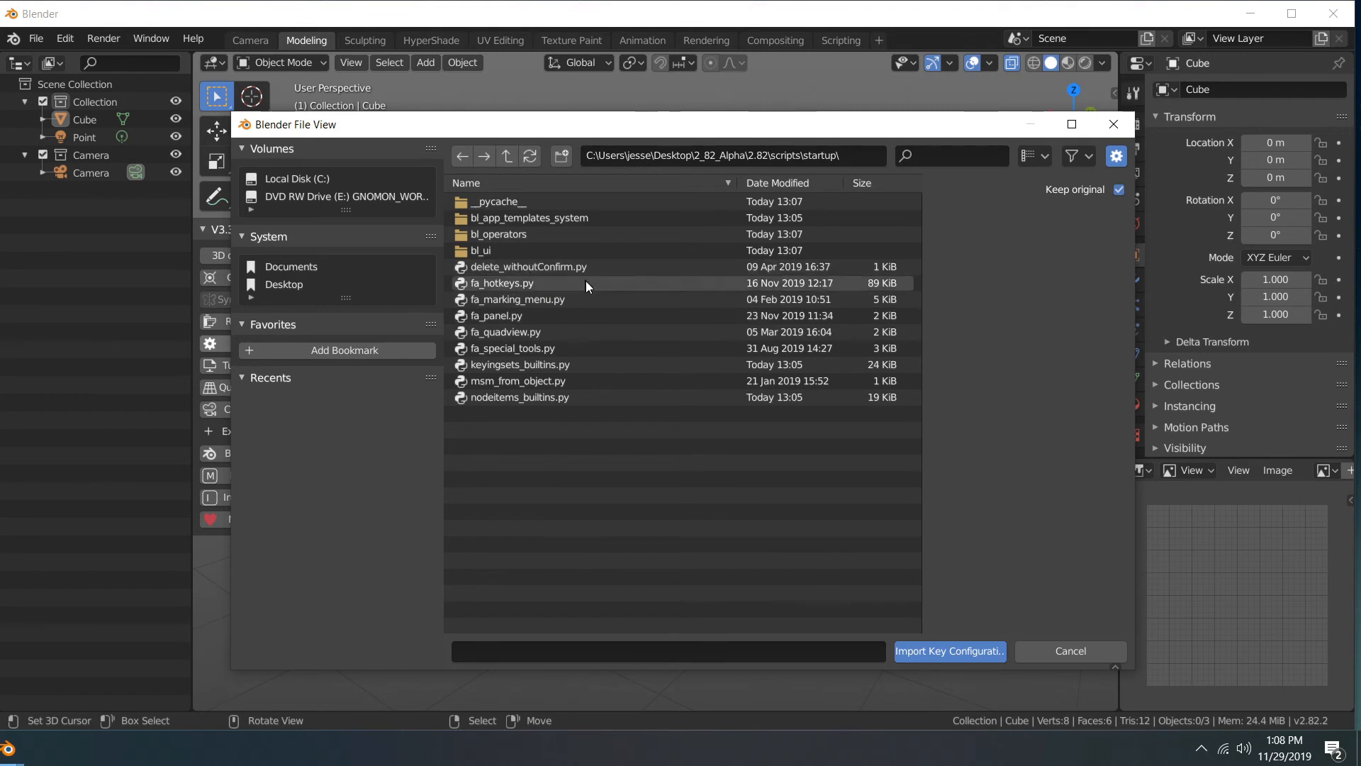
- Import fa_hotkeys.py as the key configuration, check the keymap presets, and close the preferences
{"action": "left_click", "coordinate": [499, 284]}
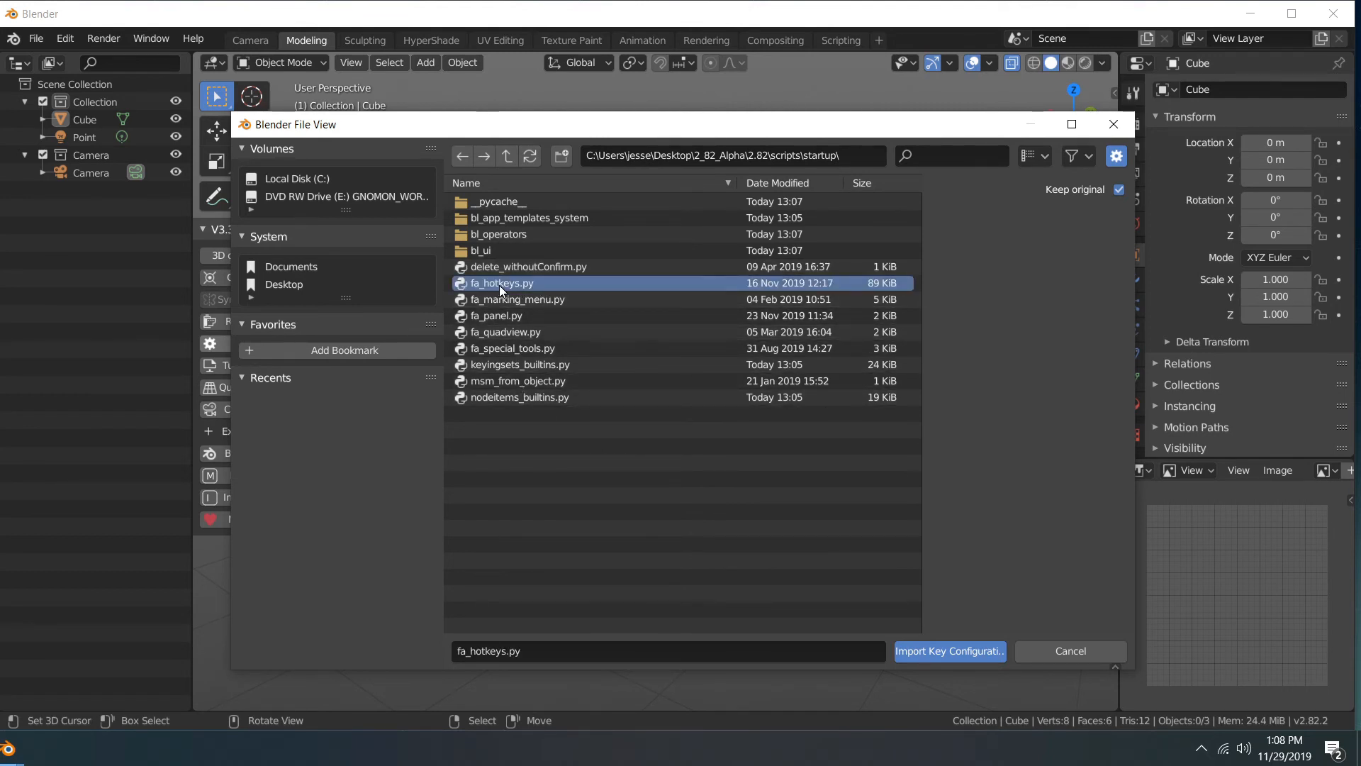
{"action": "left_click", "coordinate": [947, 650]}
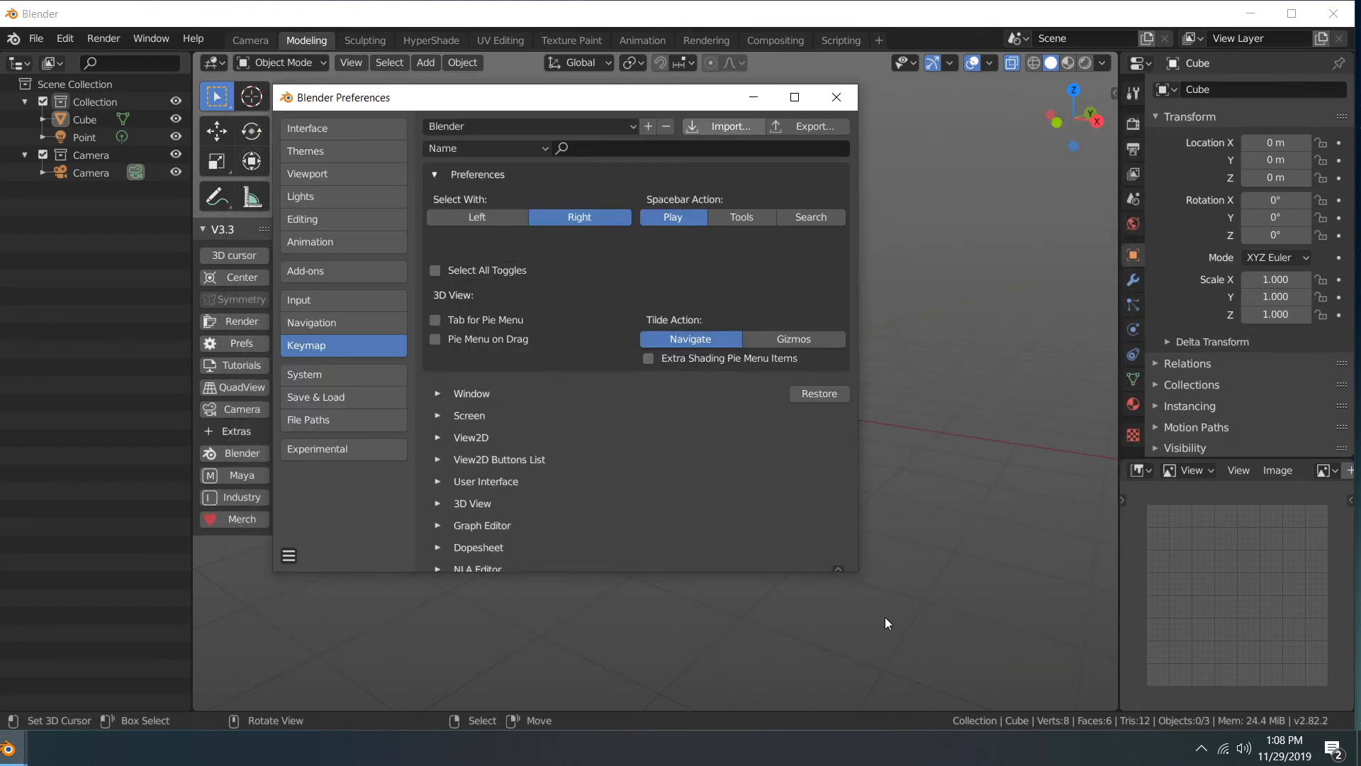
{"action": "left_click", "coordinate": [623, 125]}
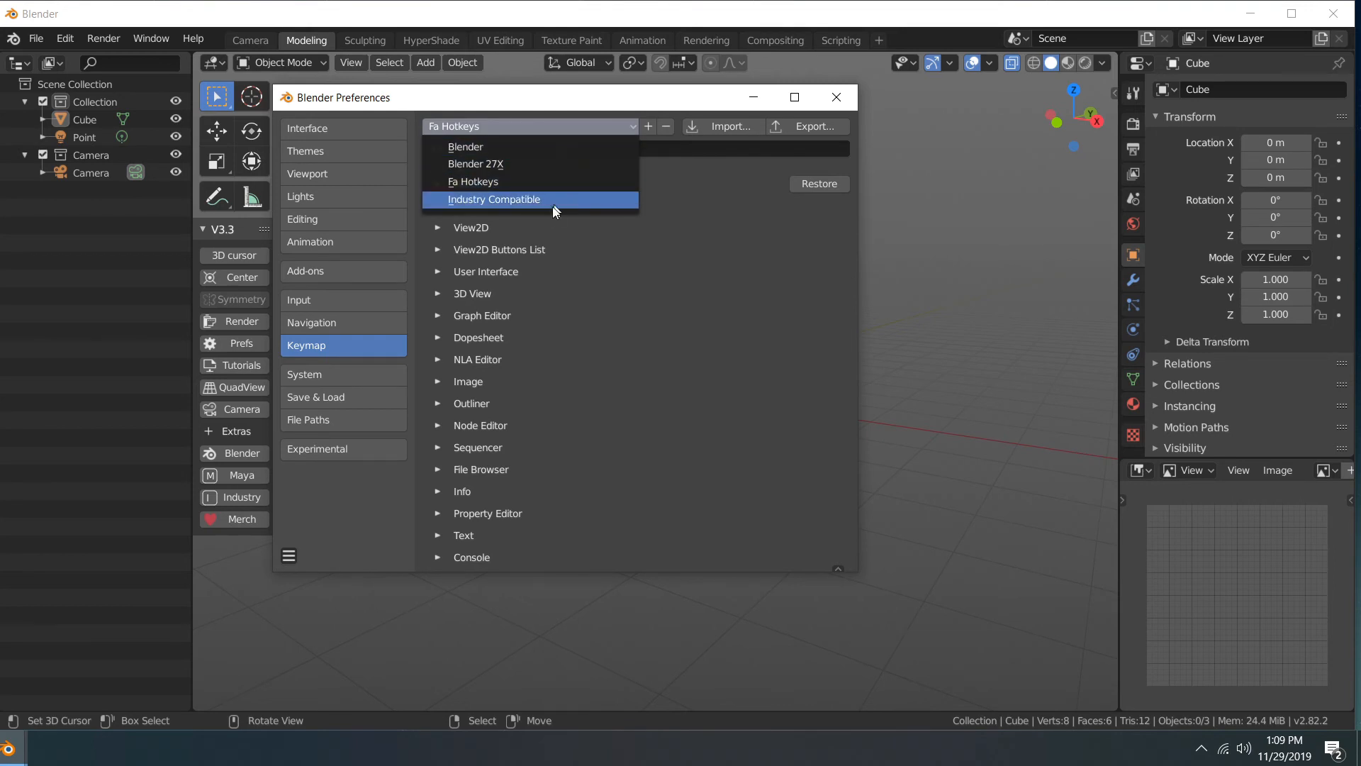
{"action": "left_click", "coordinate": [832, 107]}
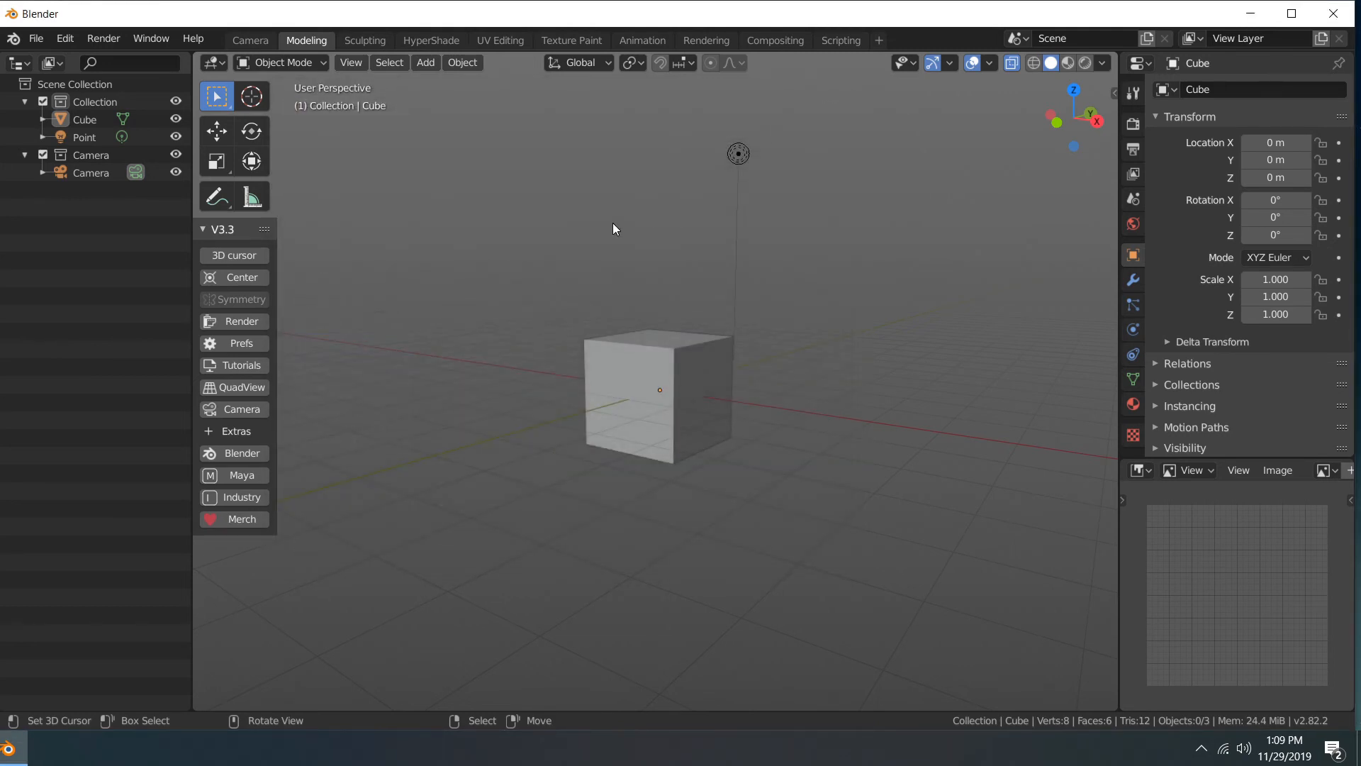
- Bring up the Marking Menu and the Quad Menu in the viewport, dismissing each without choosing an entry
{"action": "right_click", "coordinate": [606, 268]}
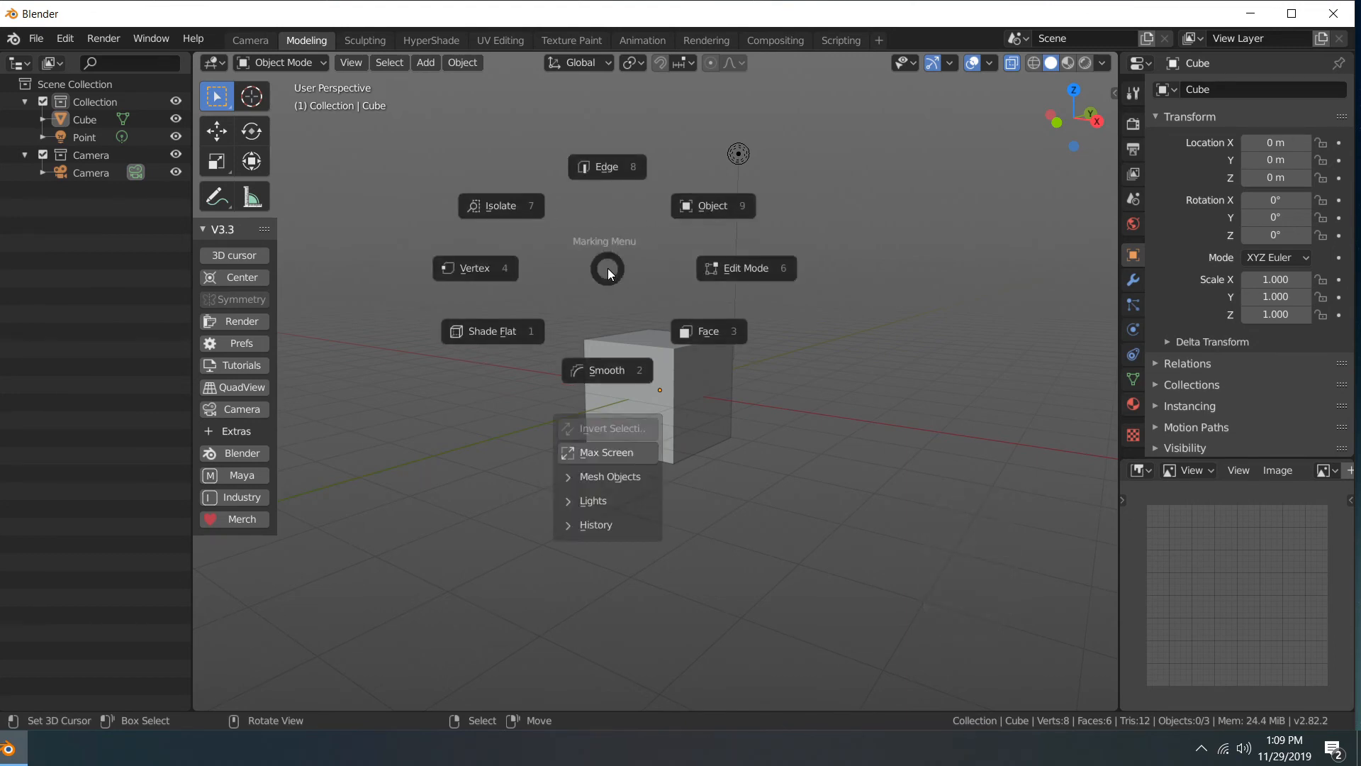
{"action": "left_click", "coordinate": [607, 268]}
{"action": "key", "text": "space"}
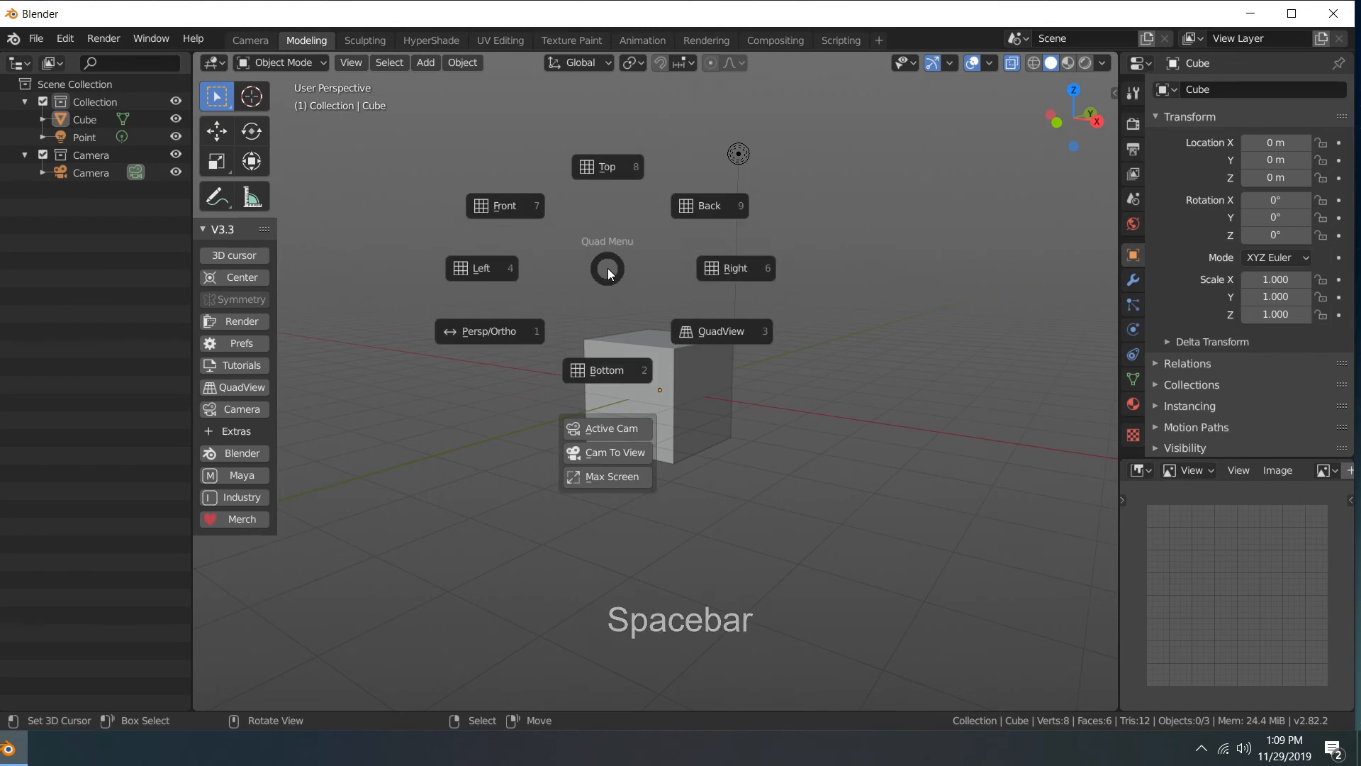
{"action": "left_click", "coordinate": [607, 268]}
- Select the cube, switch it to face mode through the Marking Menu, and select its top face
{"action": "scroll", "coordinate": [640, 291], "scroll_direction": "up", "scroll_amount": 4}
{"action": "left_click", "coordinate": [658, 308]}
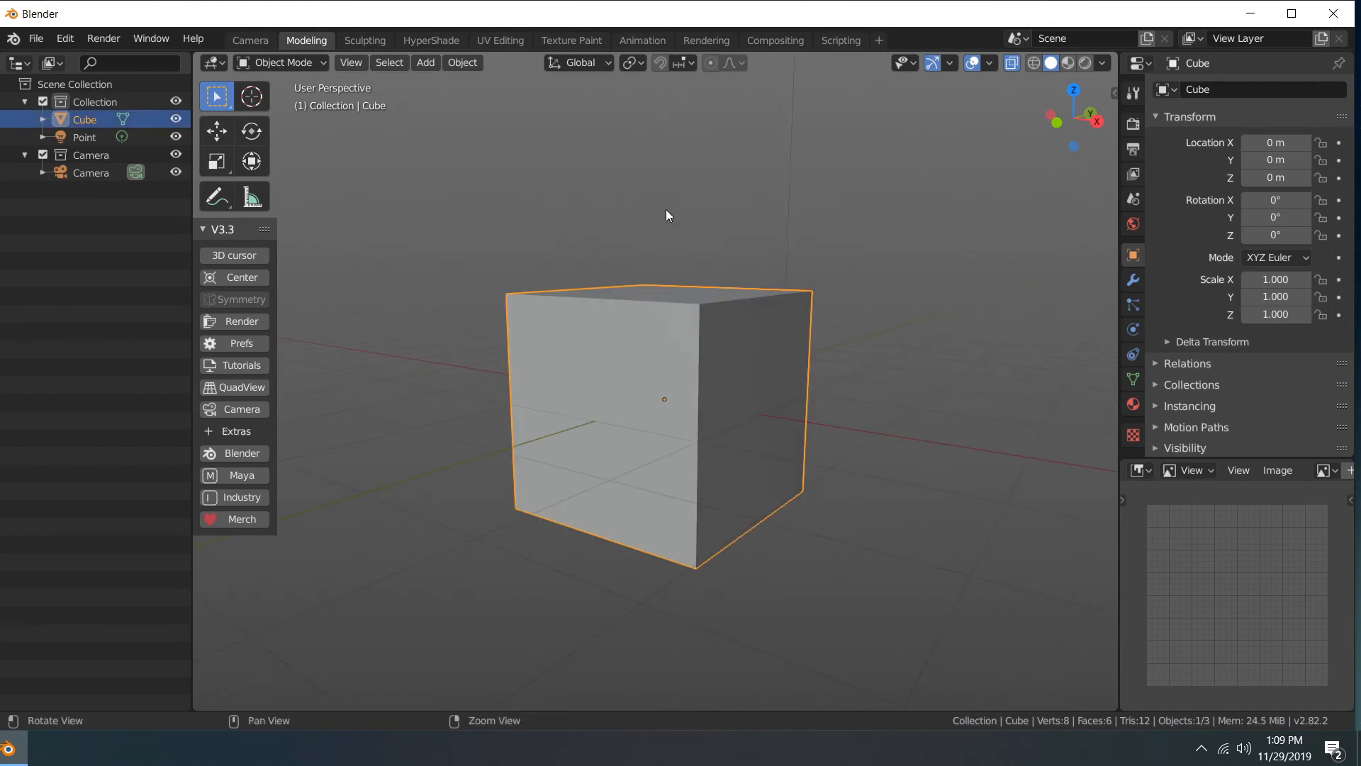
{"action": "middle_click_drag", "start_coordinate": [668, 213], "coordinate": [668, 234]}
{"action": "right_click", "coordinate": [653, 266]}
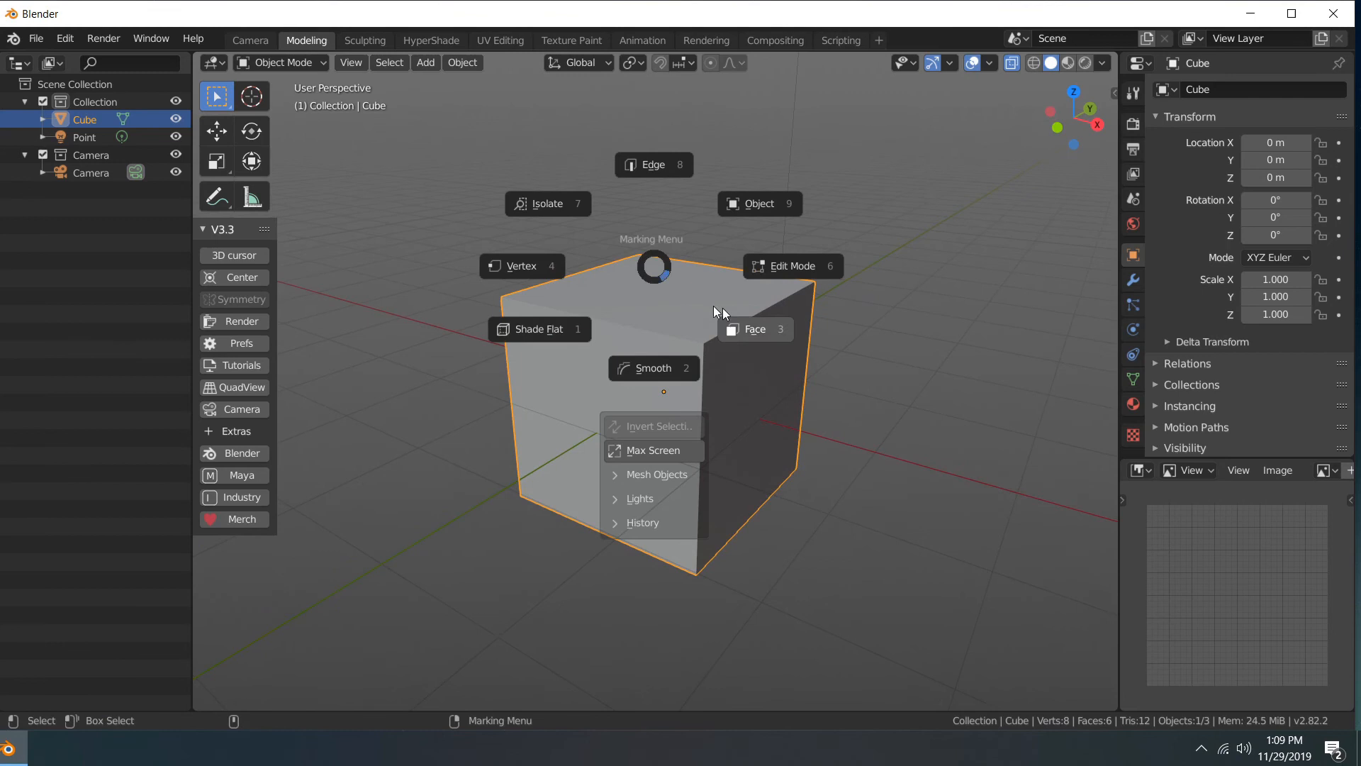
{"action": "left_click", "coordinate": [755, 328]}
{"action": "left_click", "coordinate": [675, 287]}
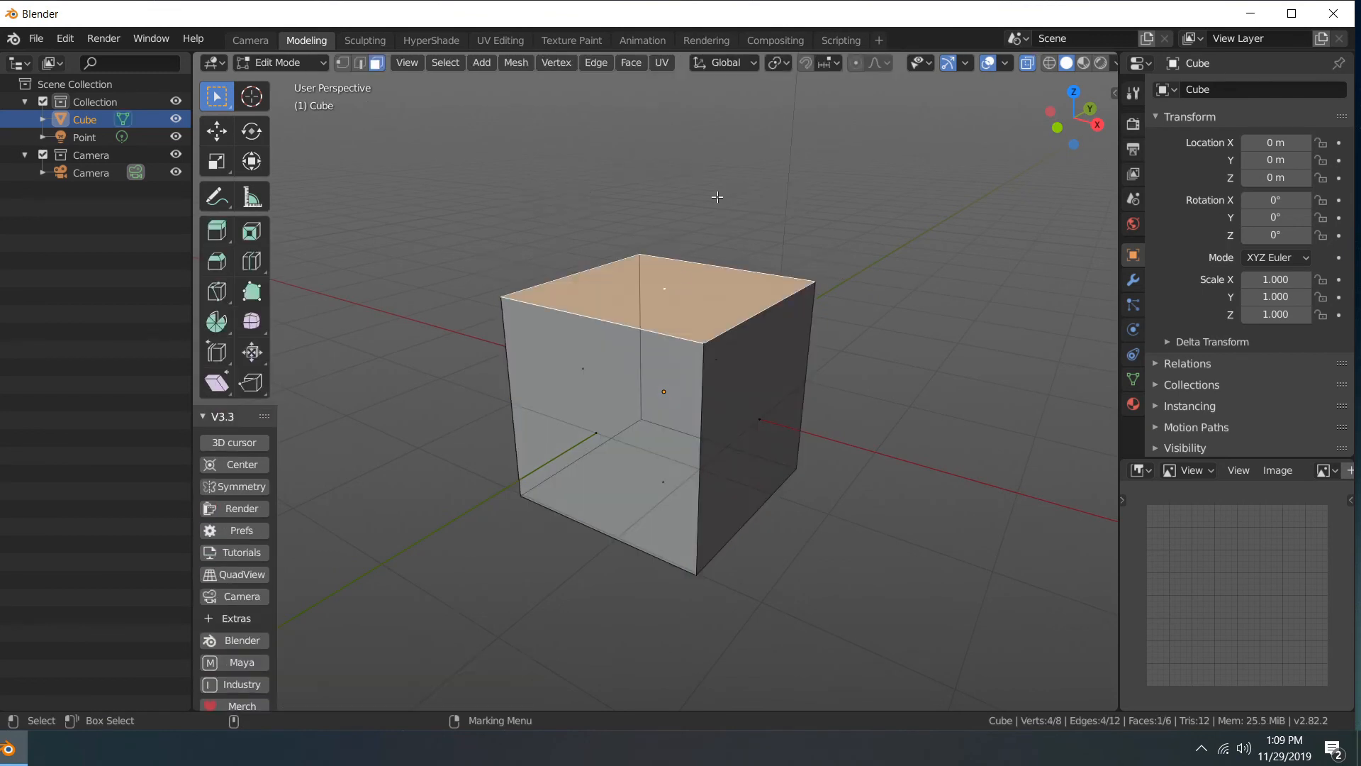
- Extrude the cube's top face 1 m upward and return to Object Mode through the Marking Menu
{"action": "key", "text": "e"}
{"action": "left_click", "coordinate": [705, 77]}
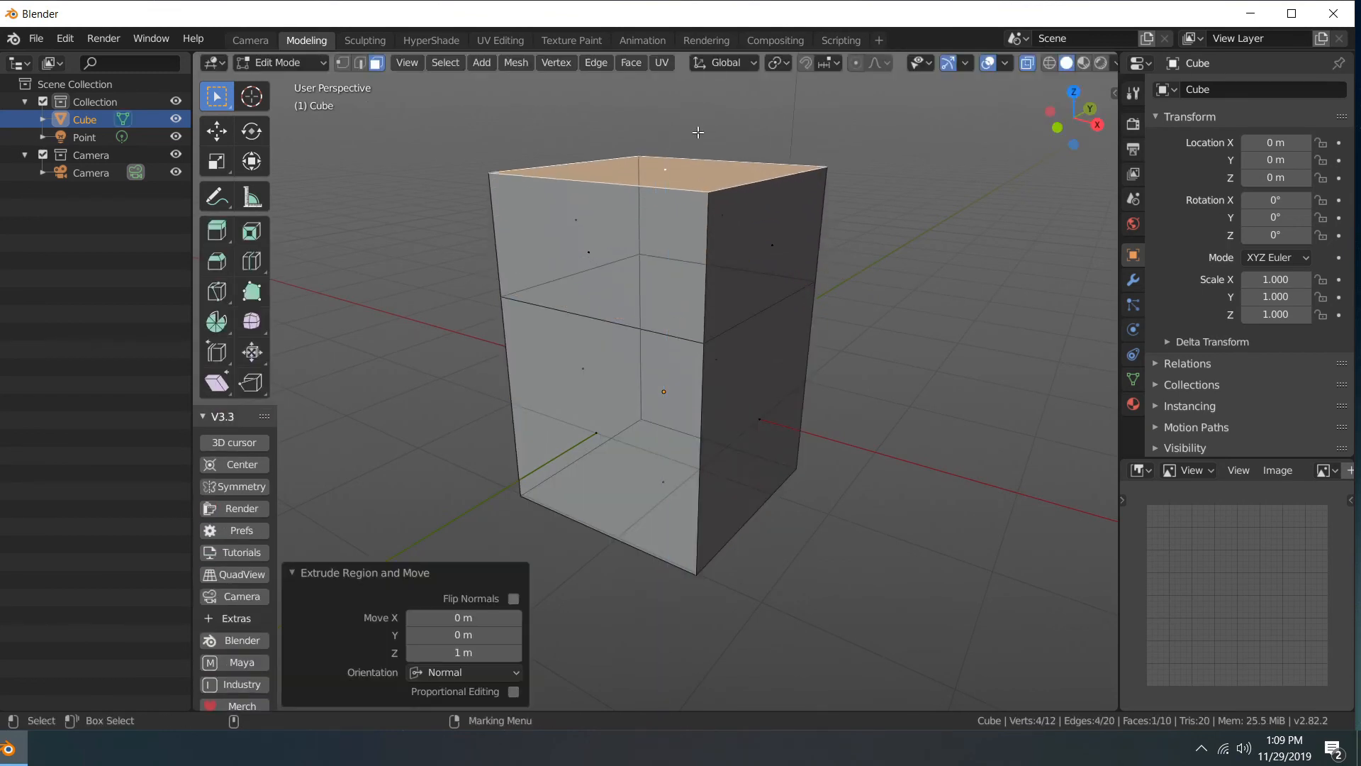
{"action": "scroll", "coordinate": [706, 78], "scroll_direction": "down", "scroll_amount": 3}
{"action": "middle_click_drag", "start_coordinate": [706, 77], "coordinate": [662, 287]}
{"action": "right_click", "coordinate": [662, 287]}
{"action": "left_click", "coordinate": [739, 234]}
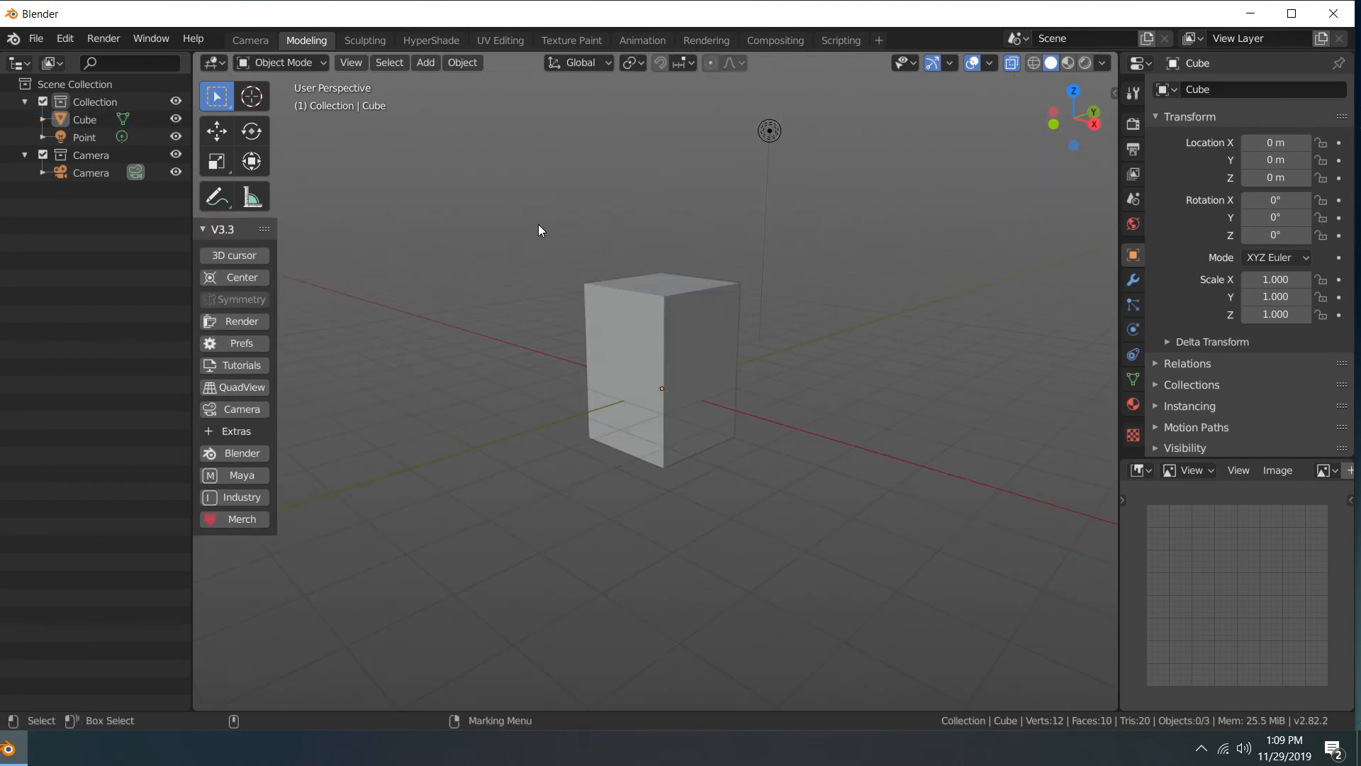